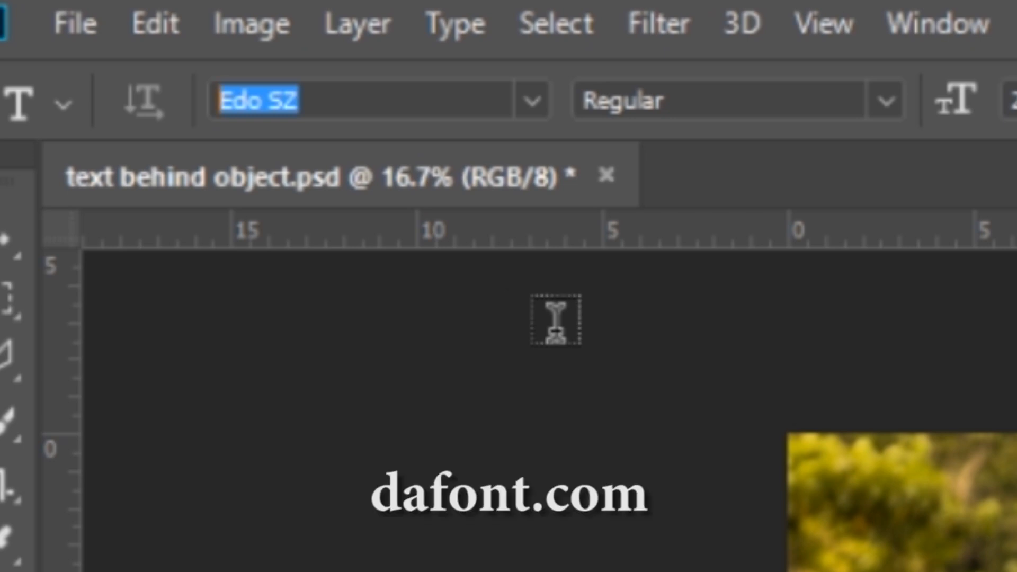
Type the word PEACE in Edo SZ near the upper left of the photo and commit it.
click(402, 91)
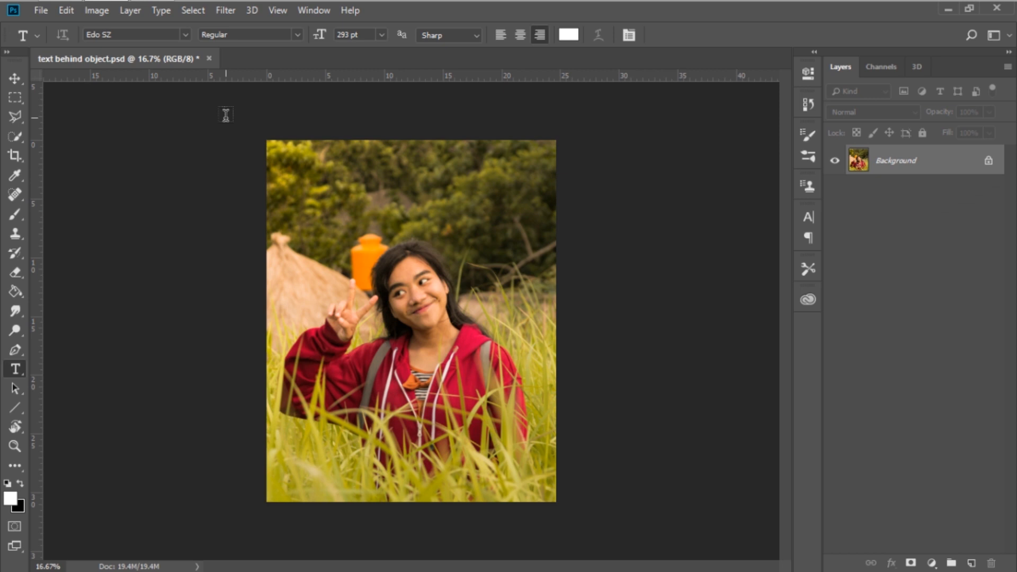
click(328, 212)
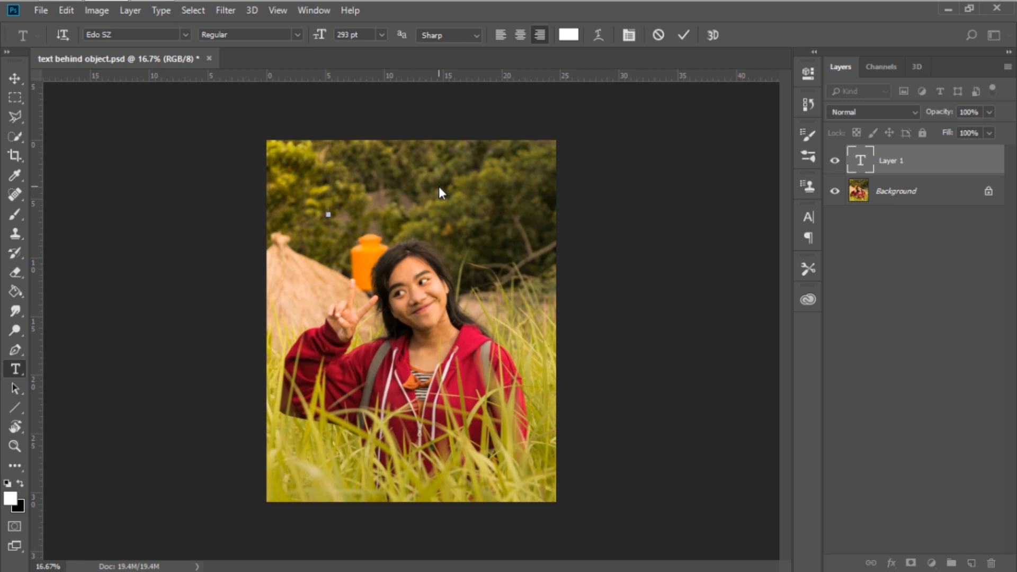
text(PACE)
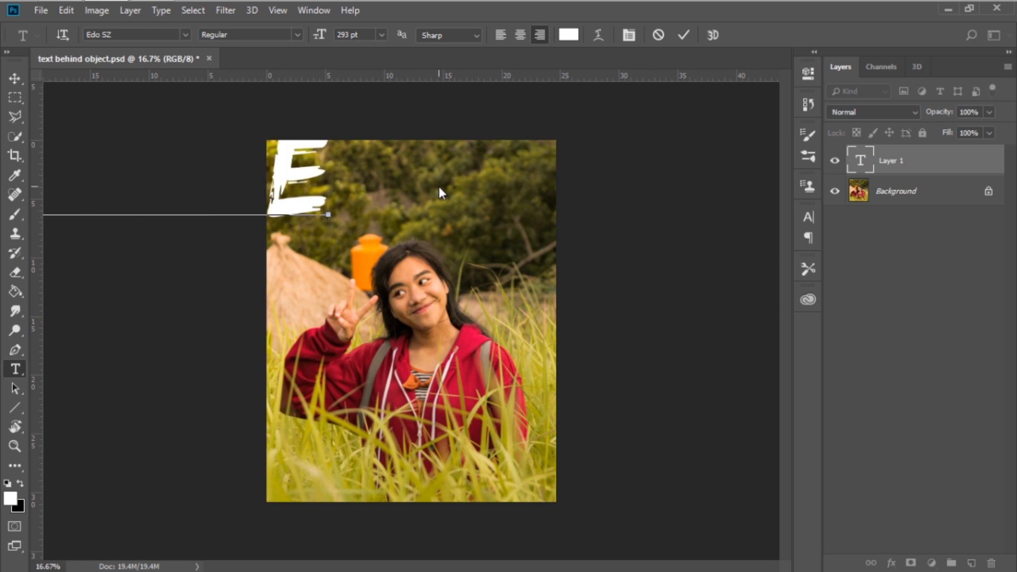
click(12, 79)
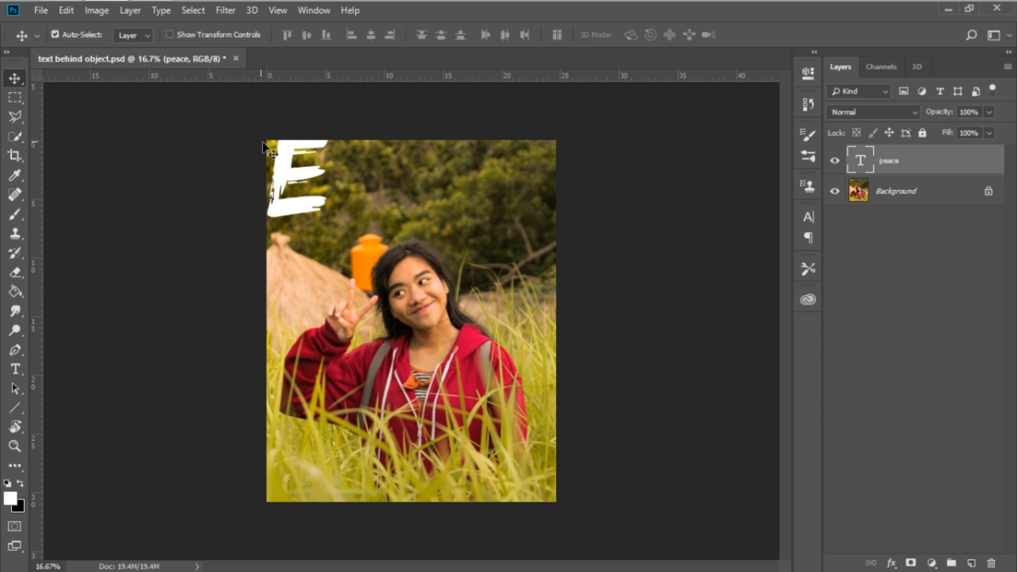
Scale down the PEACE text and position it across the upper middle of the photo, above the girl's face.
drag(291, 168, 528, 226)
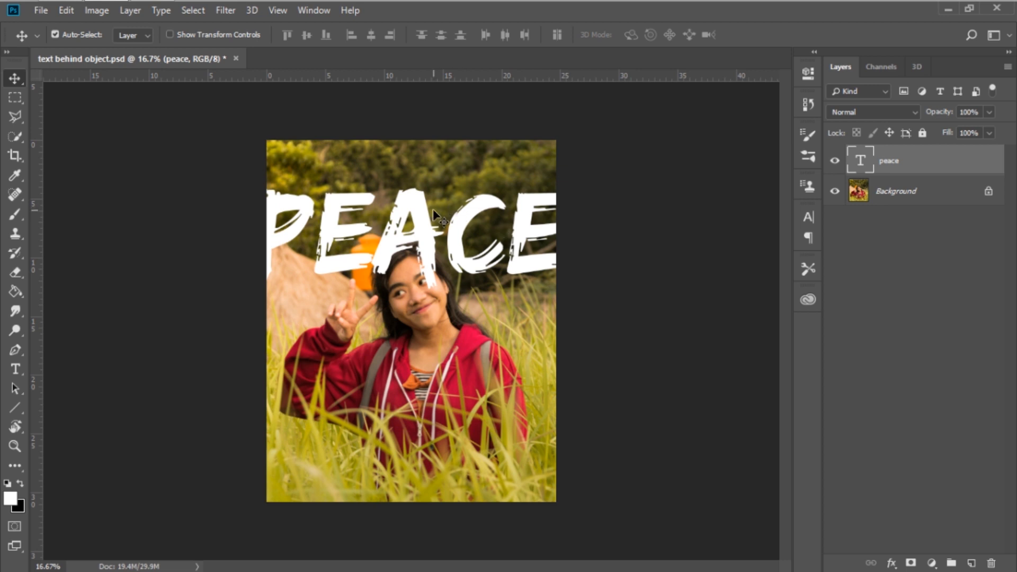
key(ctrl+t)
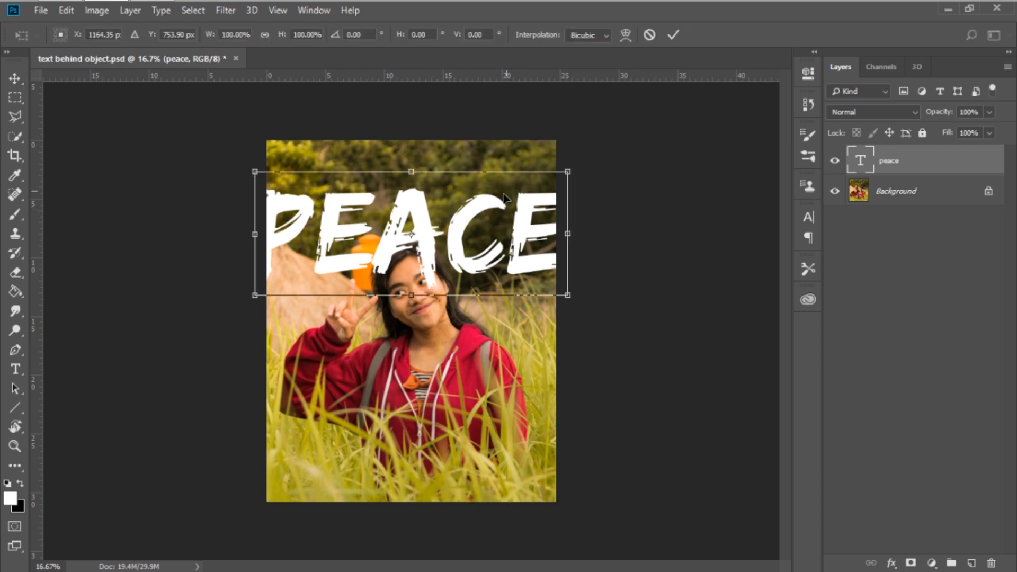
drag(567, 172, 532, 202)
key(Return)
mouse_move(462, 212)
mouse_down()
mouse_move(459, 224)
mouse_move(477, 220)
mouse_up()
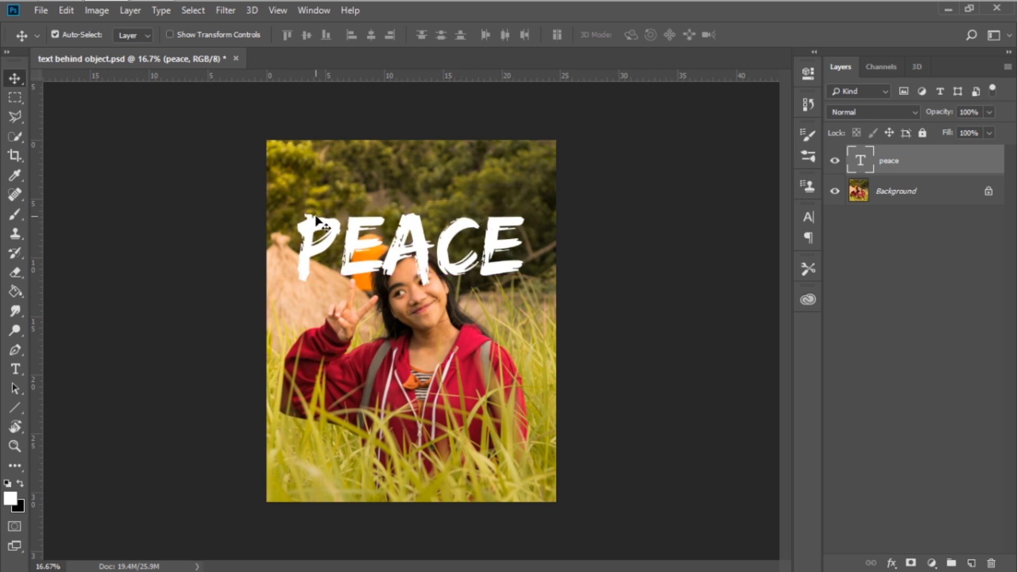
Hide the PEACE text layer and switch to the Quick Selection tool with the Background layer active.
click(835, 164)
click(879, 193)
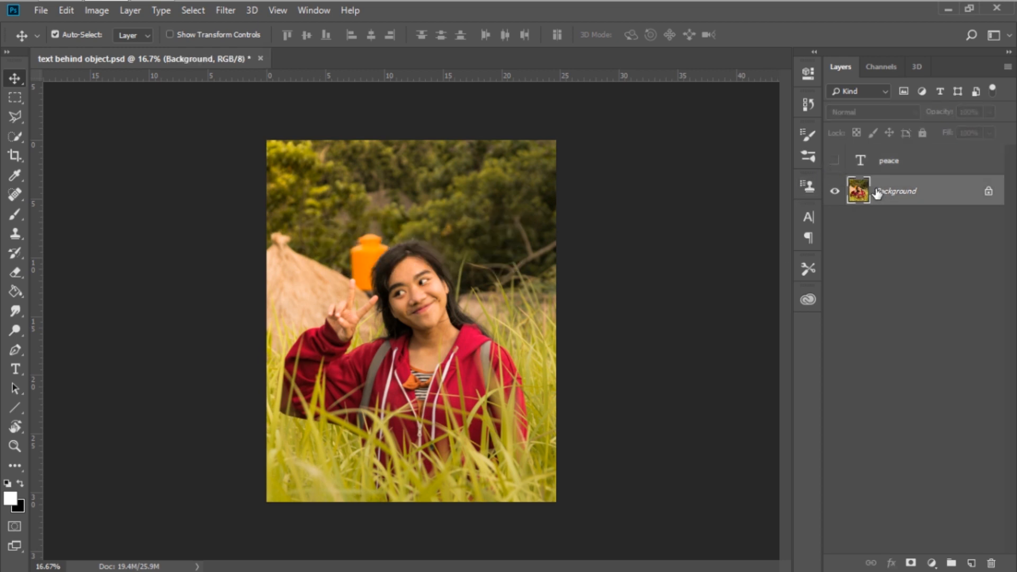
key(t)
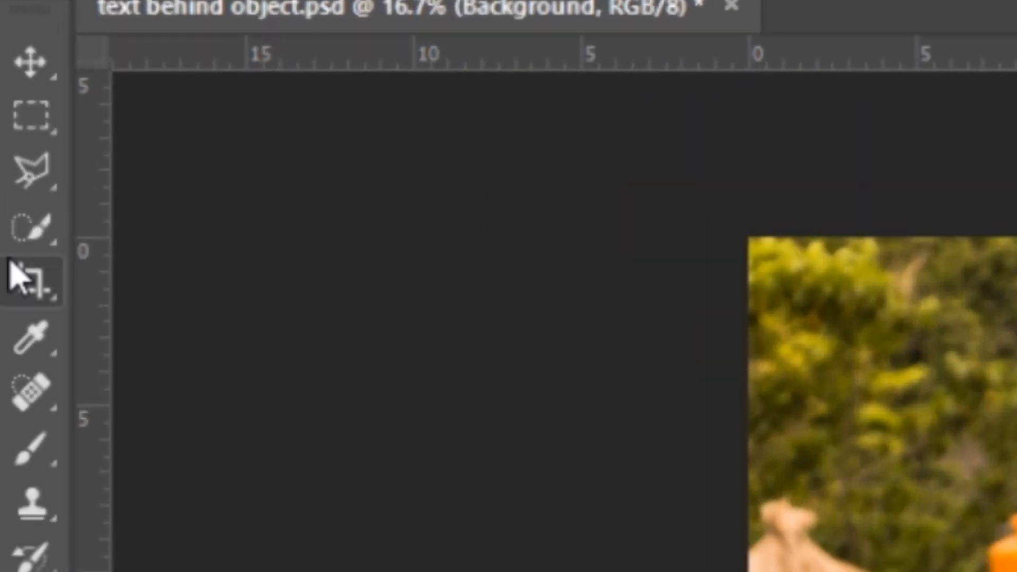
right_click(21, 198)
click(254, 234)
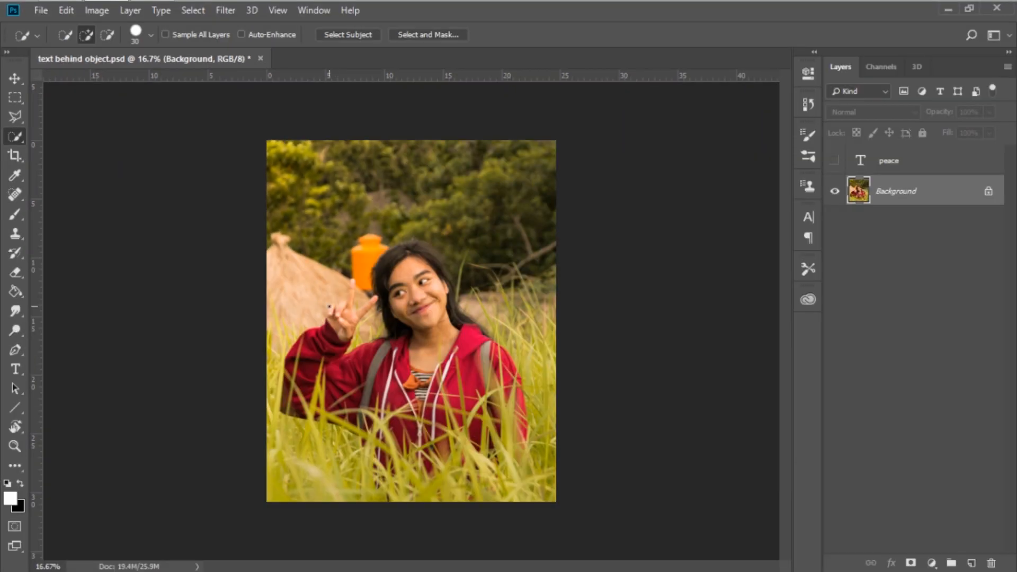
Select the girl automatically with Select Subject.
mouse_move(426, 296)
mouse_down()
mouse_move(452, 344)
mouse_move(444, 377)
mouse_up()
key(ctrl+d)
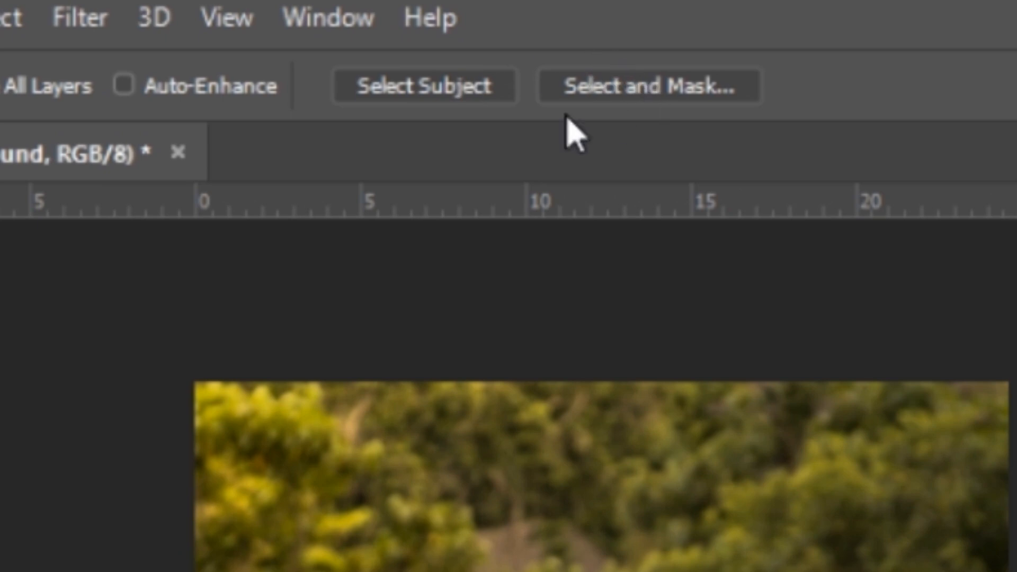
click(478, 88)
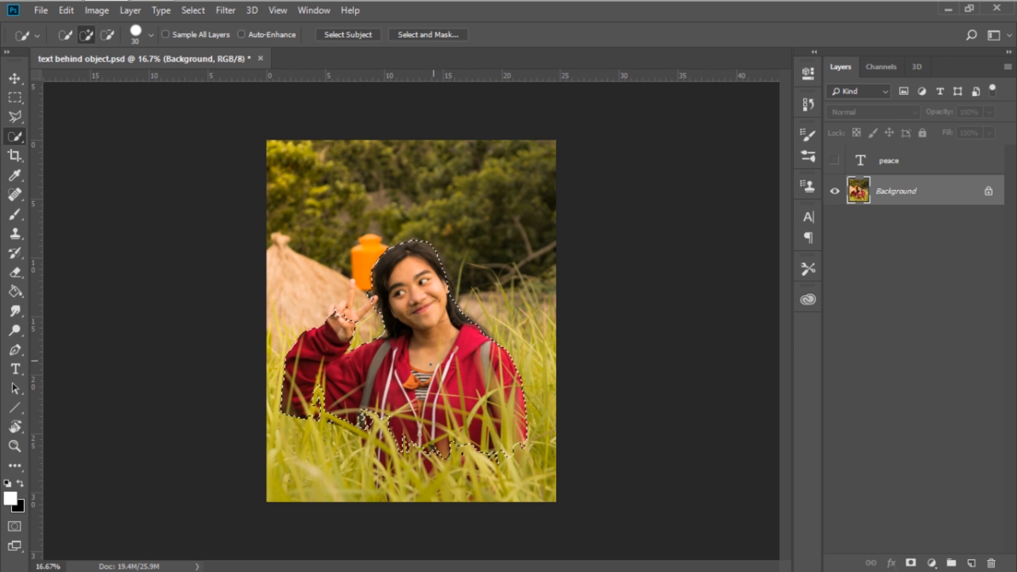
Refine the girl's selection around her raised hand, fingers and hair with Quick Selection strokes.
scroll(373, 324, up, 5)
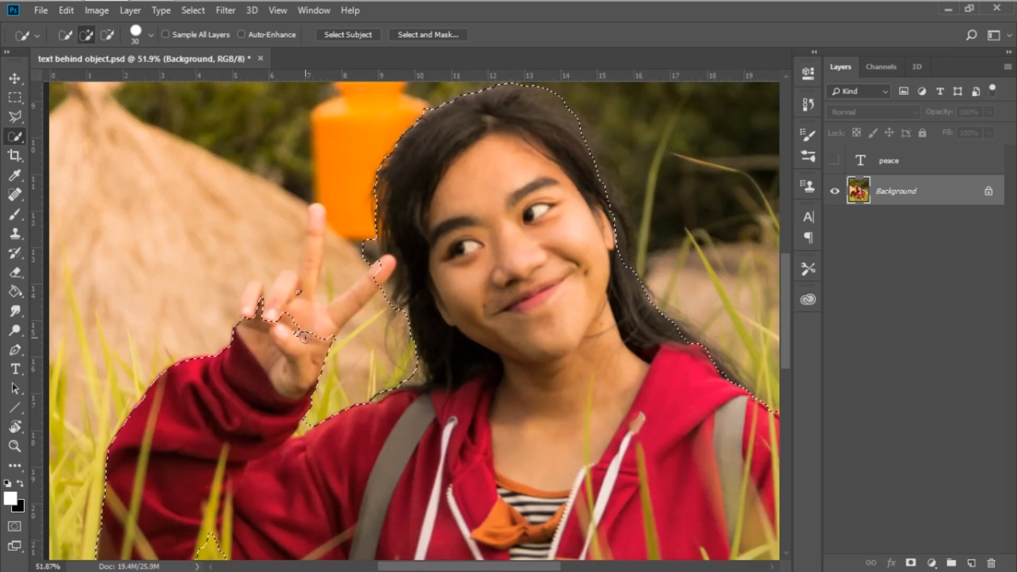
drag(305, 337, 348, 310)
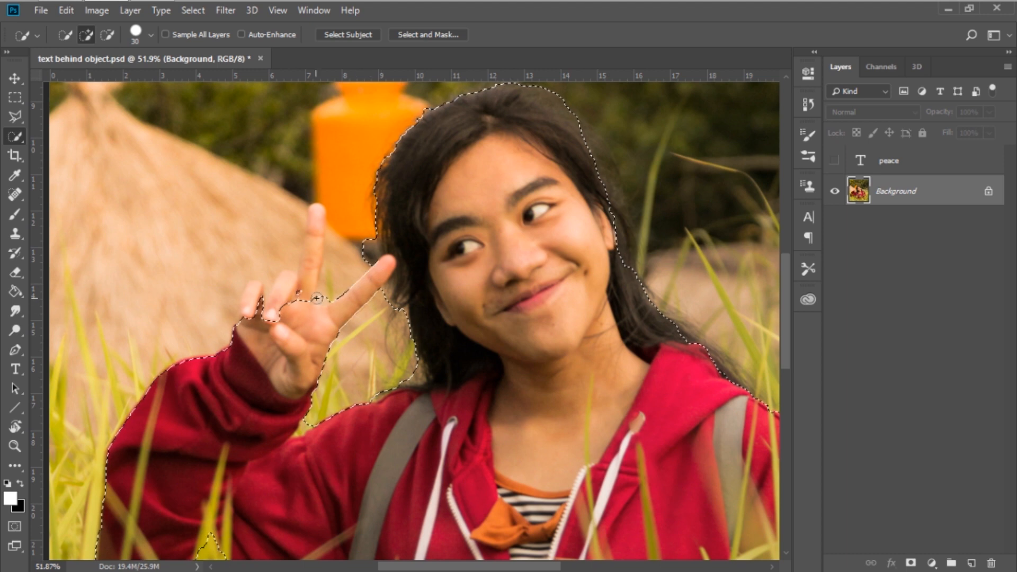
drag(301, 270, 317, 210)
mouse_move(273, 314)
mouse_down()
mouse_move(287, 287)
mouse_move(257, 293)
mouse_up()
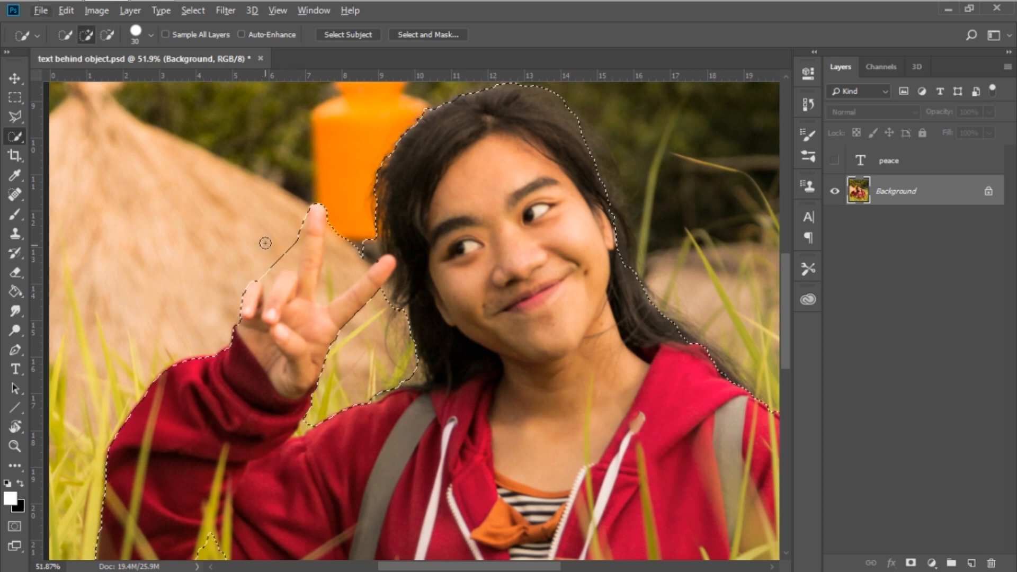
mouse_move(265, 260)
mouse_down()
mouse_move(273, 273)
mouse_move(295, 236)
mouse_up()
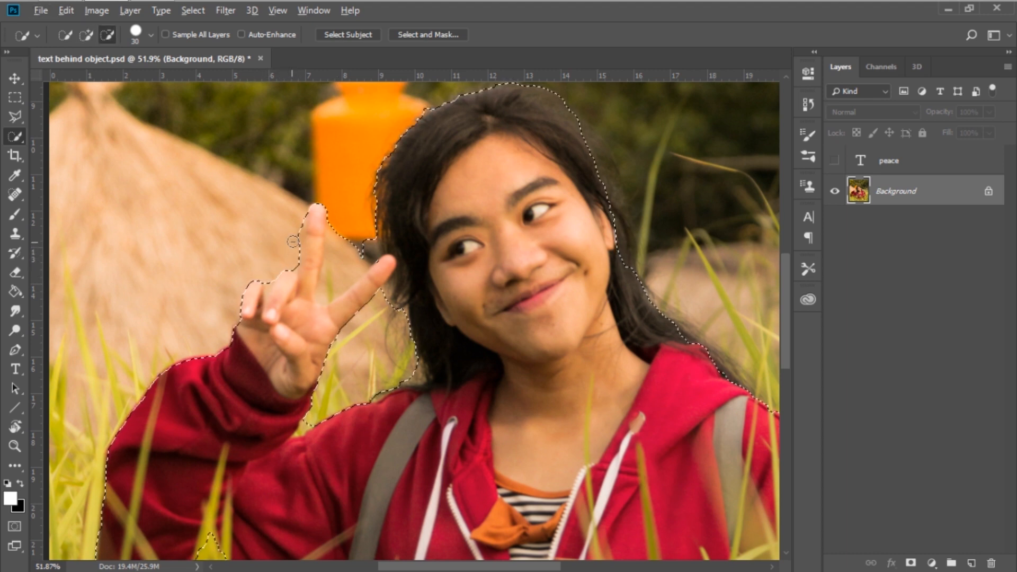
alt+drag(345, 218, 339, 276)
mouse_move(358, 334)
mouse_down()
mouse_move(307, 155)
mouse_move(32, 291)
mouse_move(72, 365)
mouse_up()
drag(423, 391, 437, 402)
mouse_move(345, 318)
mouse_down()
mouse_move(315, 216)
mouse_move(359, 300)
mouse_up()
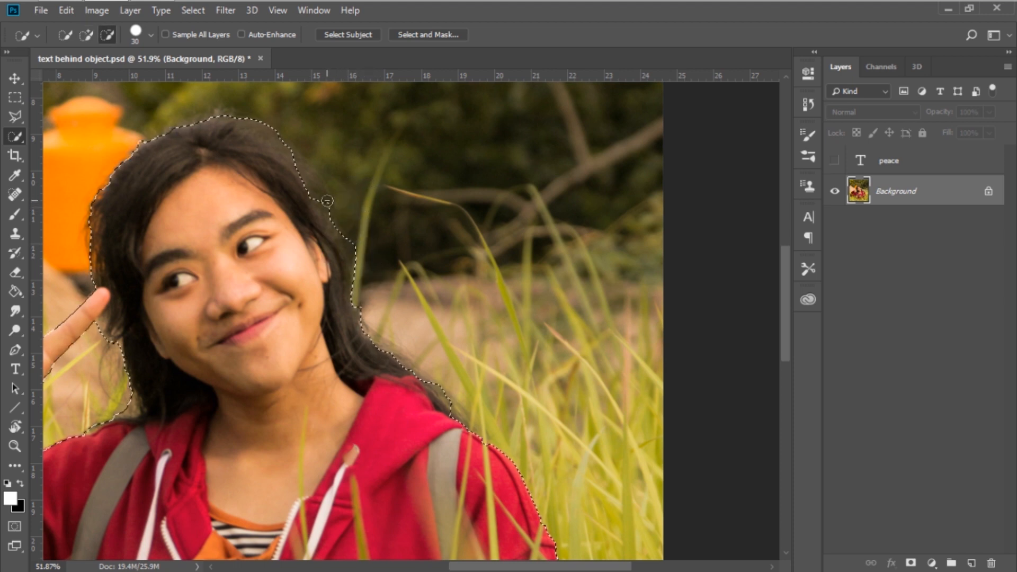
drag(247, 192, 332, 291)
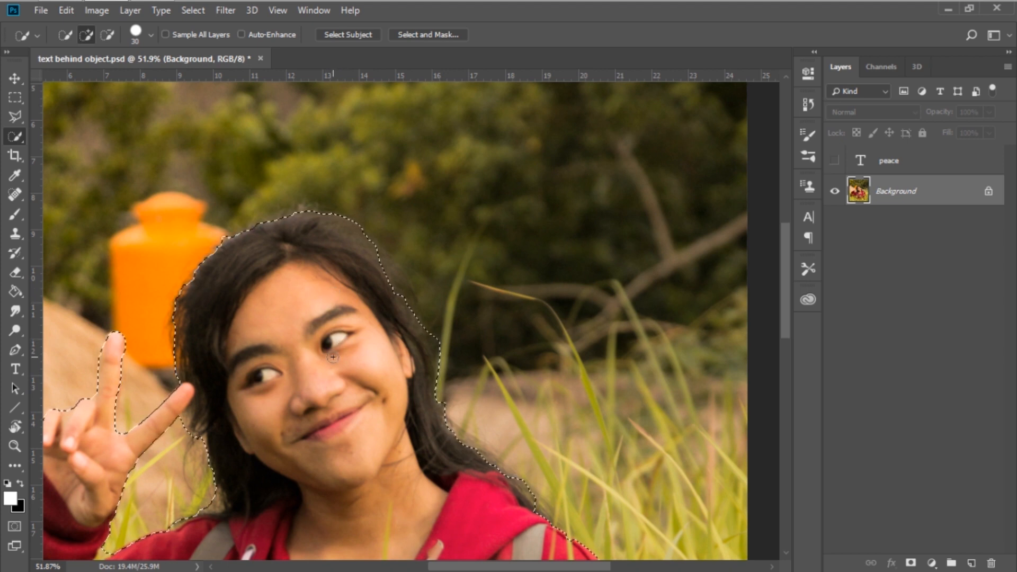
Open Select and Mask for the selection and review the view mode options.
scroll(332, 357, down, 5)
scroll(333, 358, up, 2)
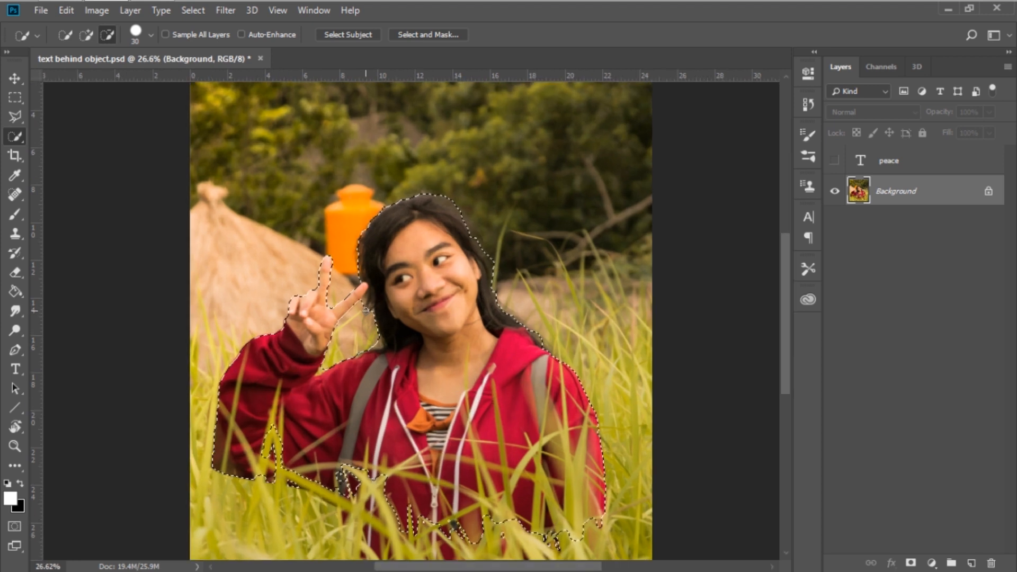
scroll(333, 357, down, 1)
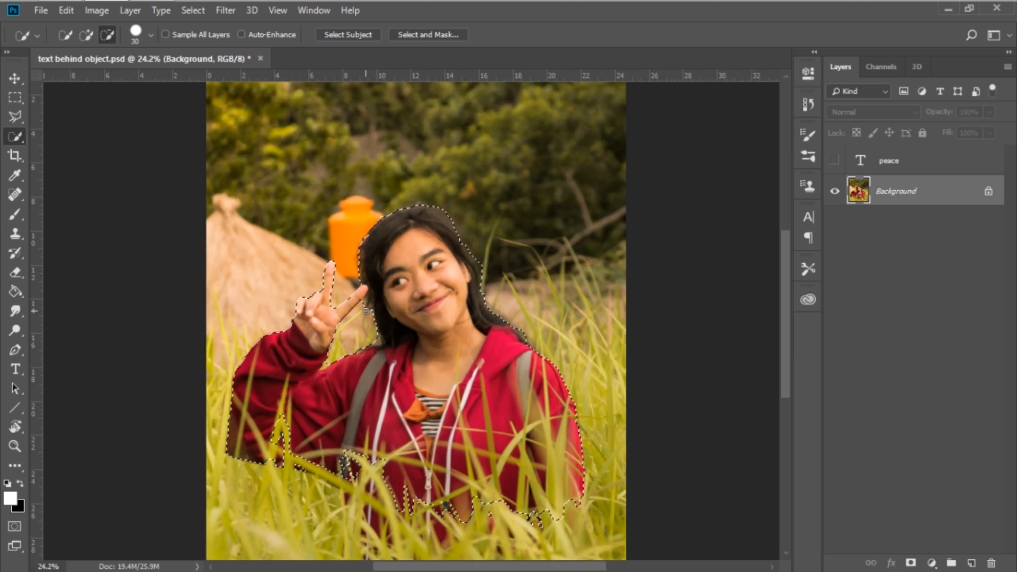
click(438, 33)
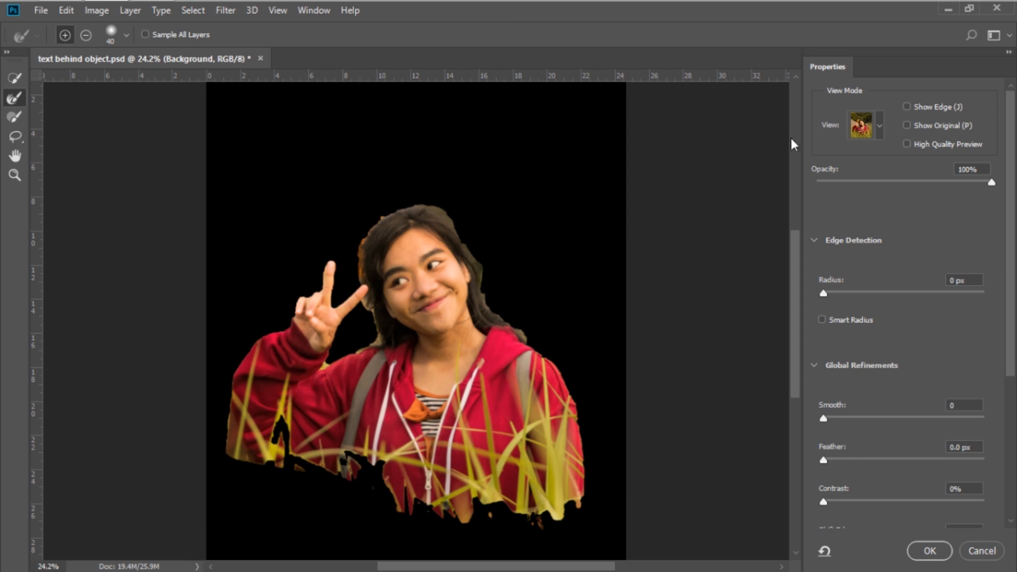
click(880, 132)
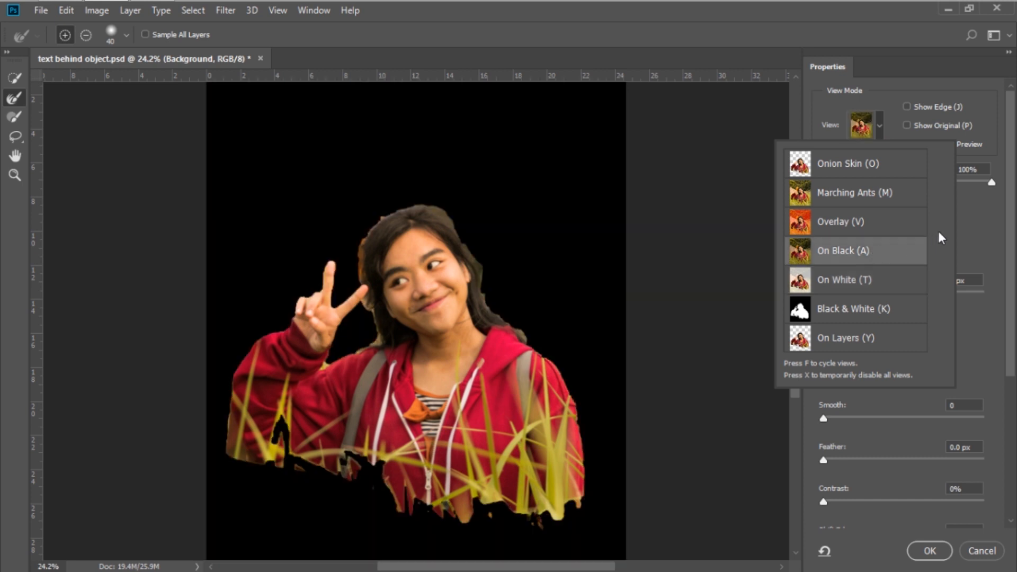
click(964, 242)
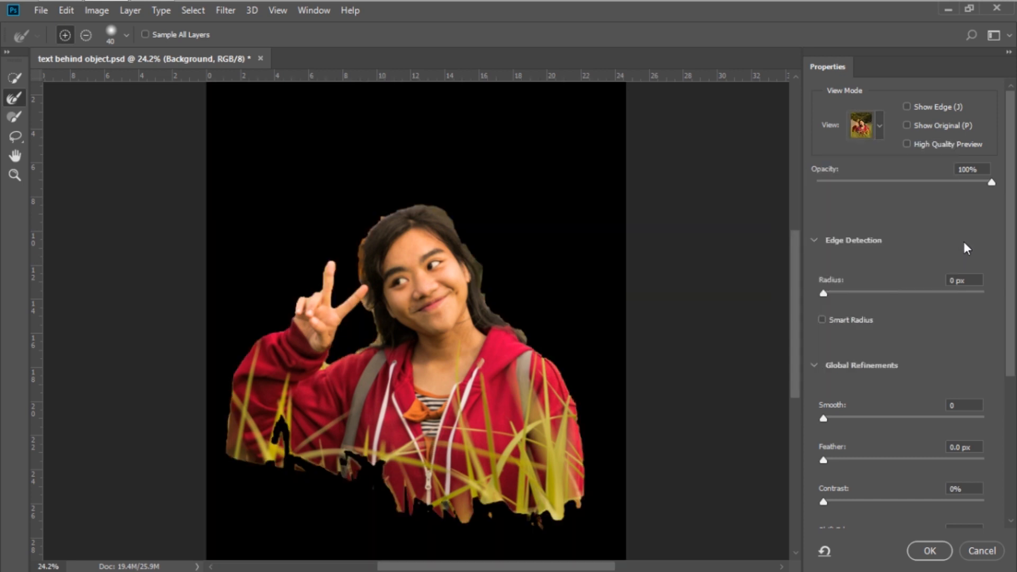
drag(986, 187, 995, 183)
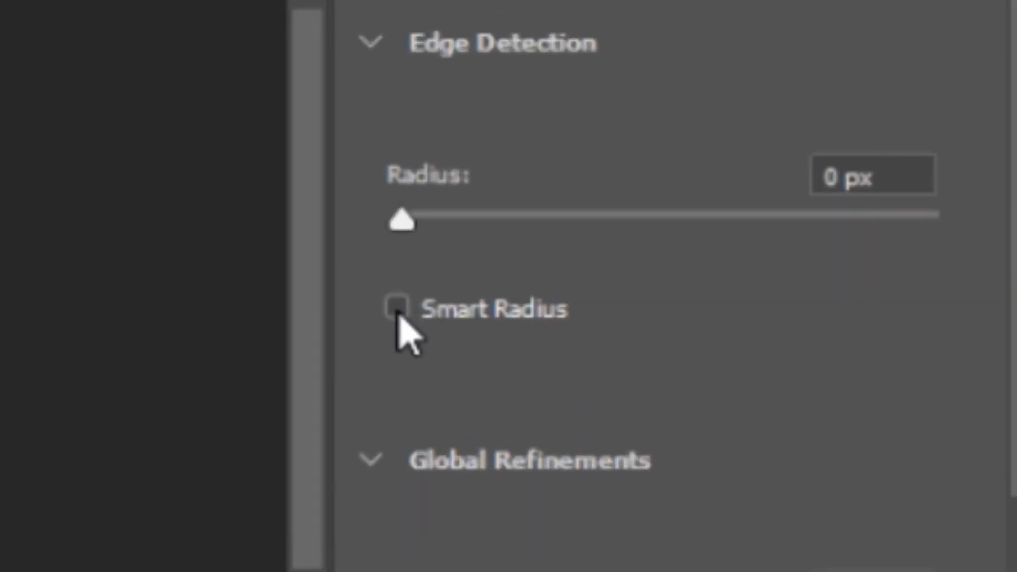
Enable Smart Radius and set the edge detection radius to 8 px.
click(397, 313)
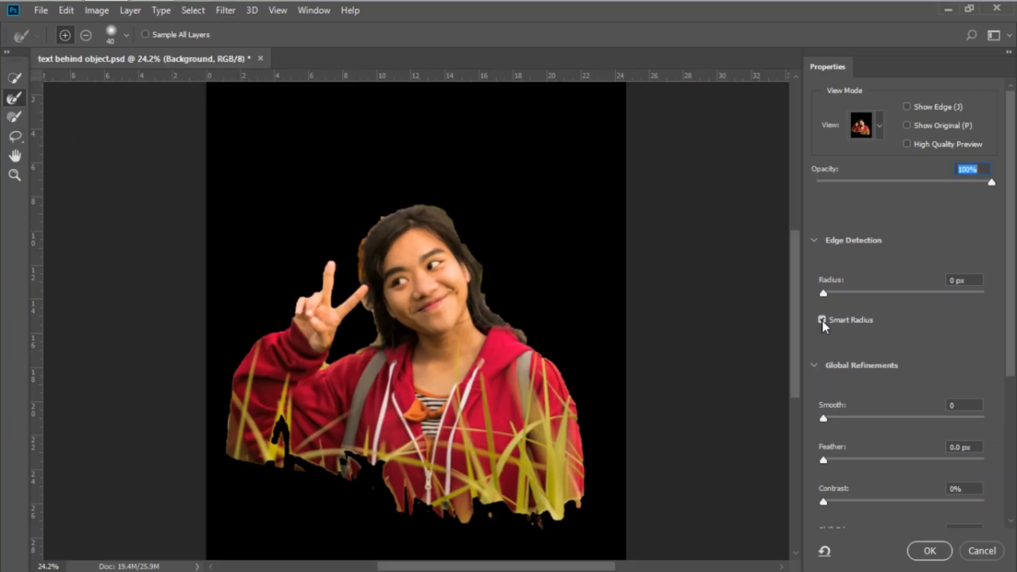
drag(825, 293, 847, 292)
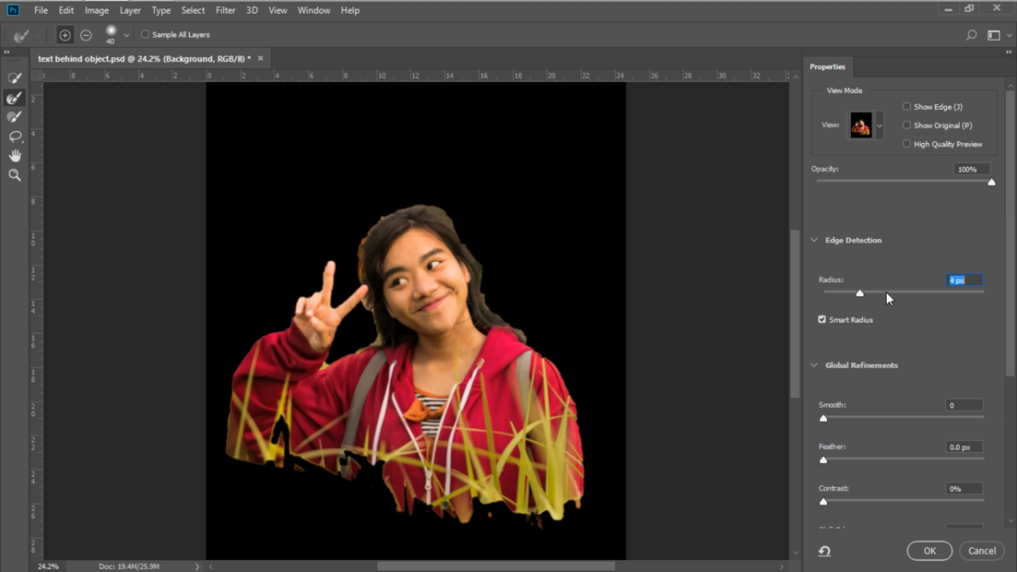
drag(890, 294, 882, 296)
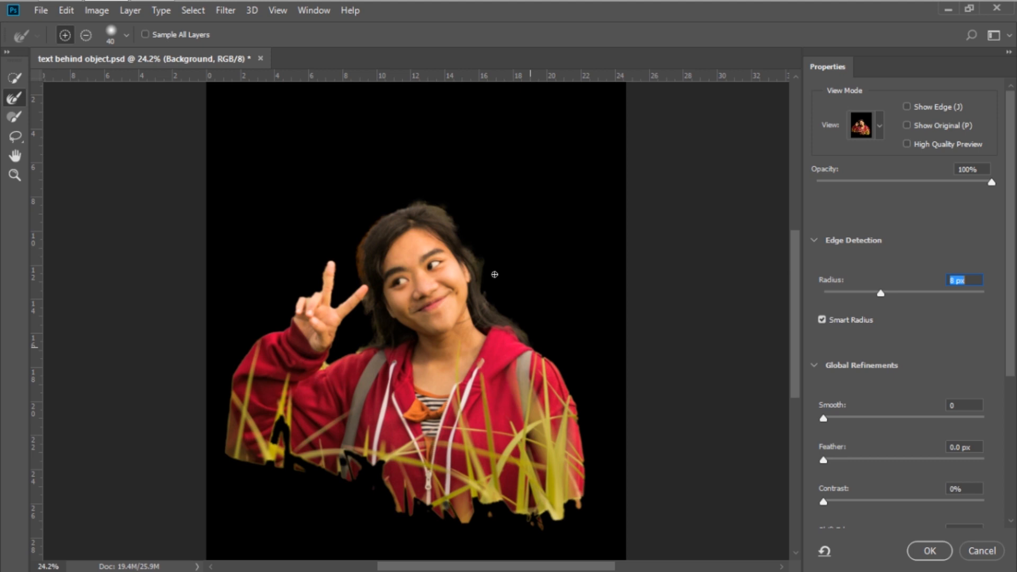
Set Smooth to 25 and Contrast to 25%, then apply the refined selection.
click(860, 418)
click(864, 504)
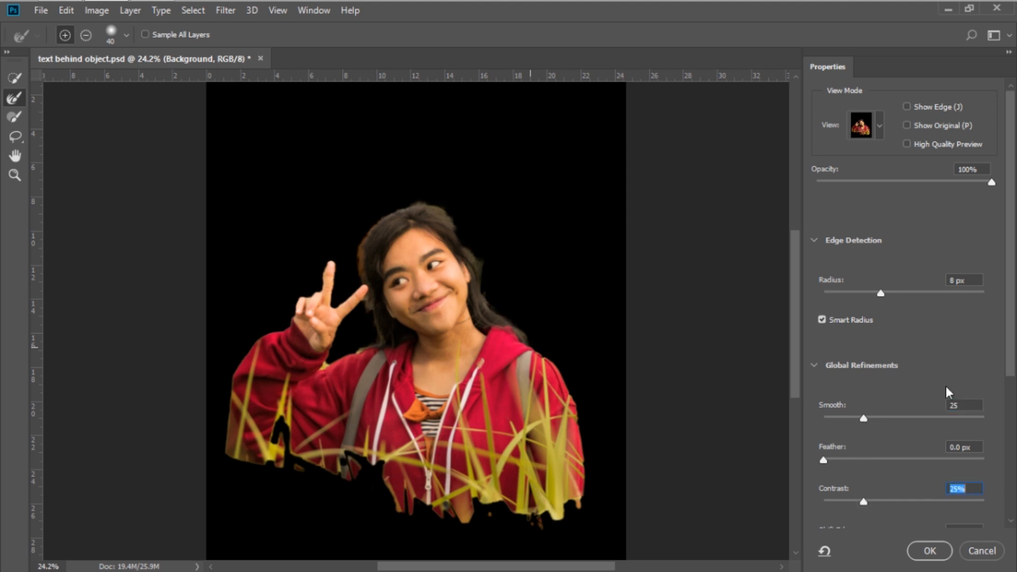
drag(1011, 270, 1011, 388)
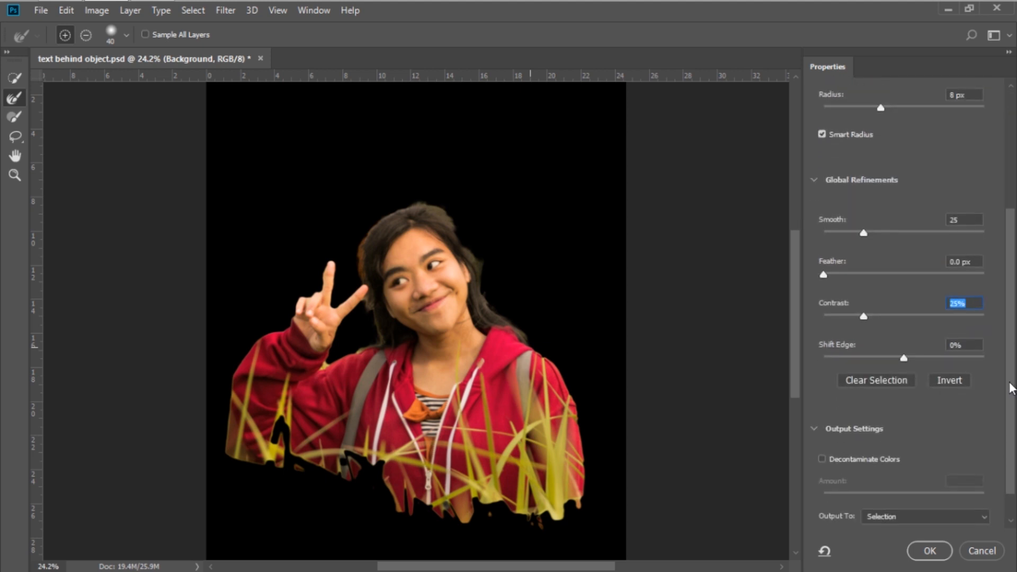
click(928, 551)
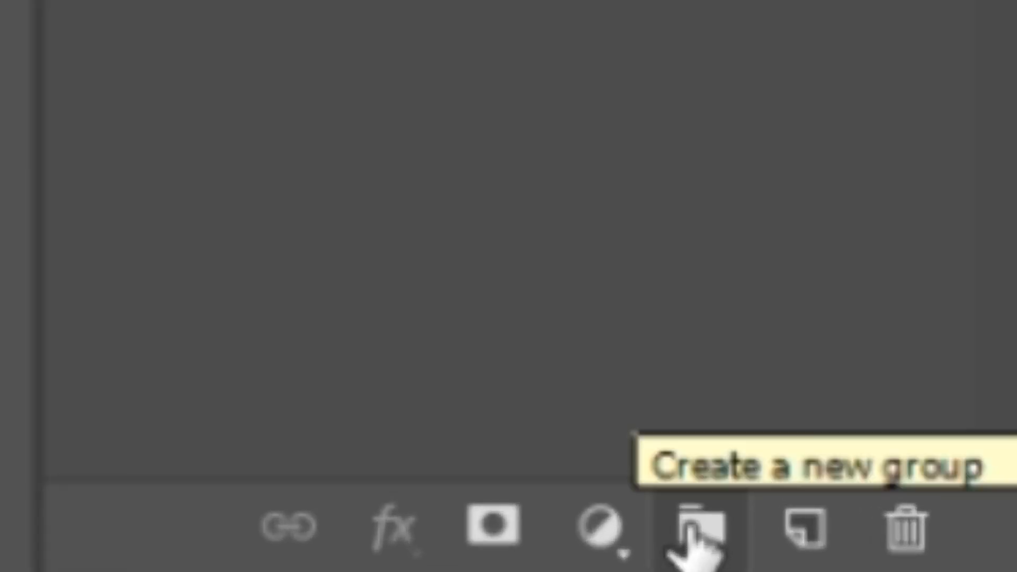
Create a new layer group above the Background and name it text.
click(691, 530)
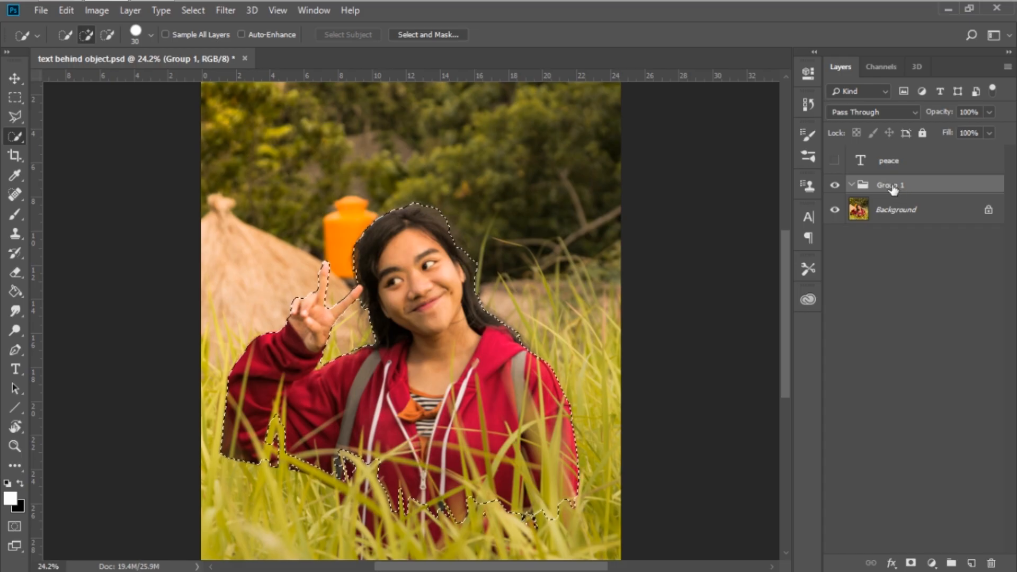
double_click(887, 185)
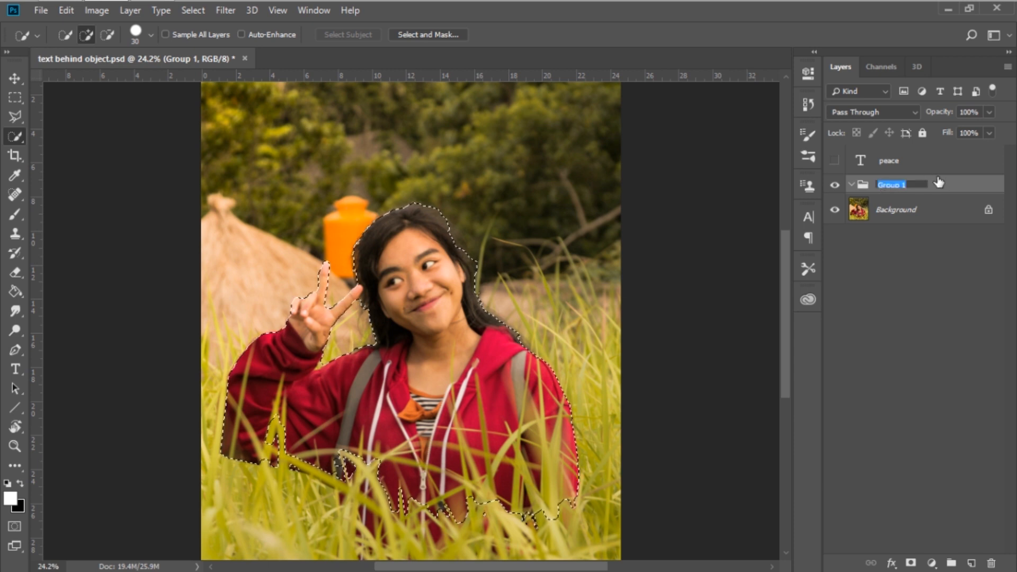
text(tex)
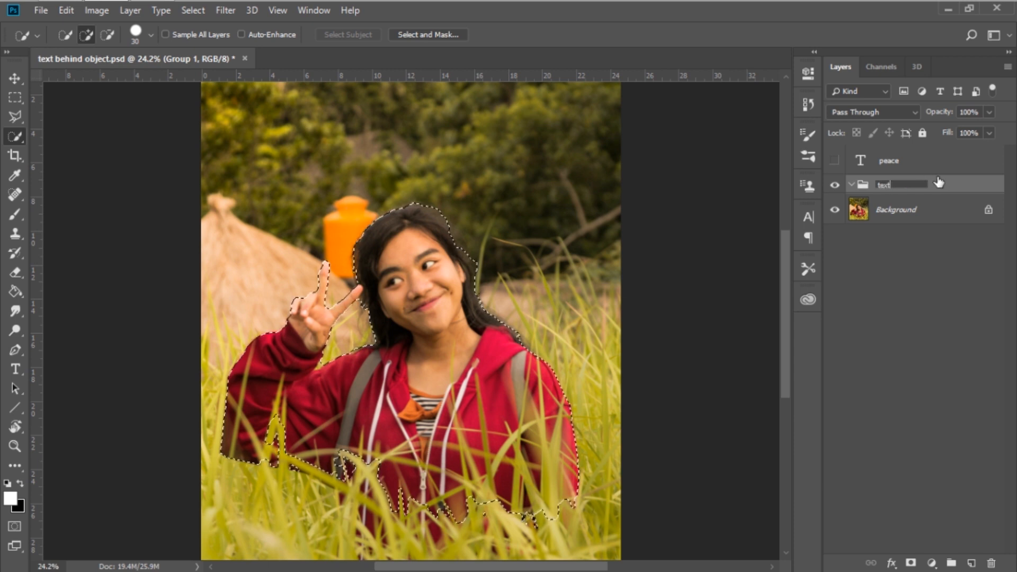
text(t)
key(Return)
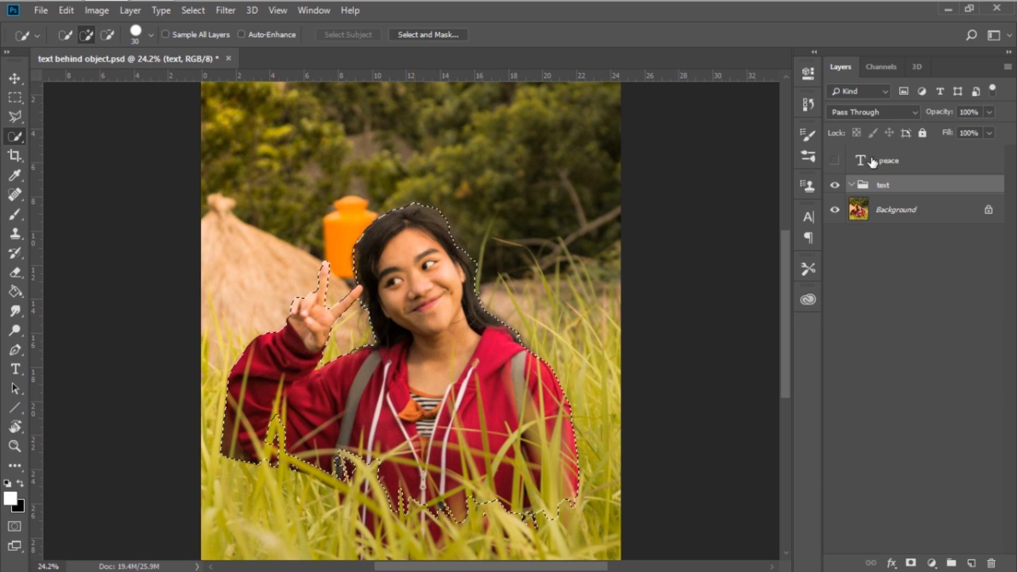
Move the peace text layer into the text group.
drag(873, 162, 883, 187)
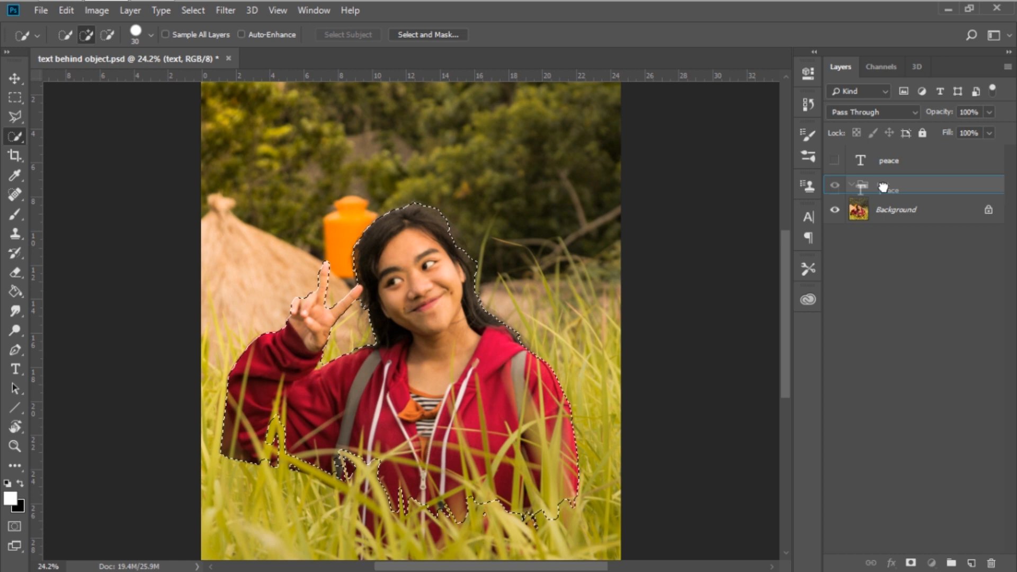
drag(883, 187, 884, 189)
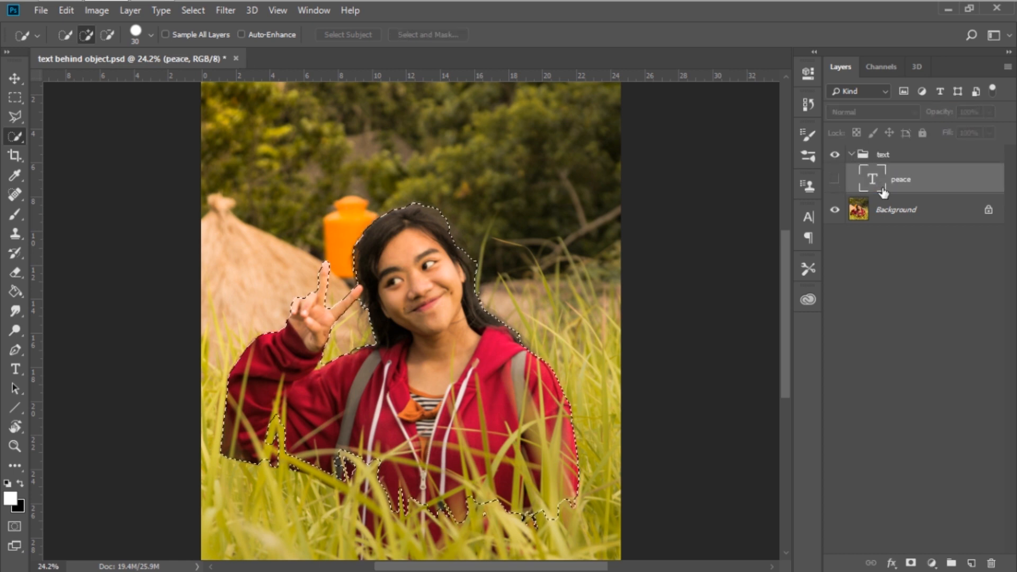
Show the peace text layer and add a layer mask to the text group from the active selection.
click(836, 185)
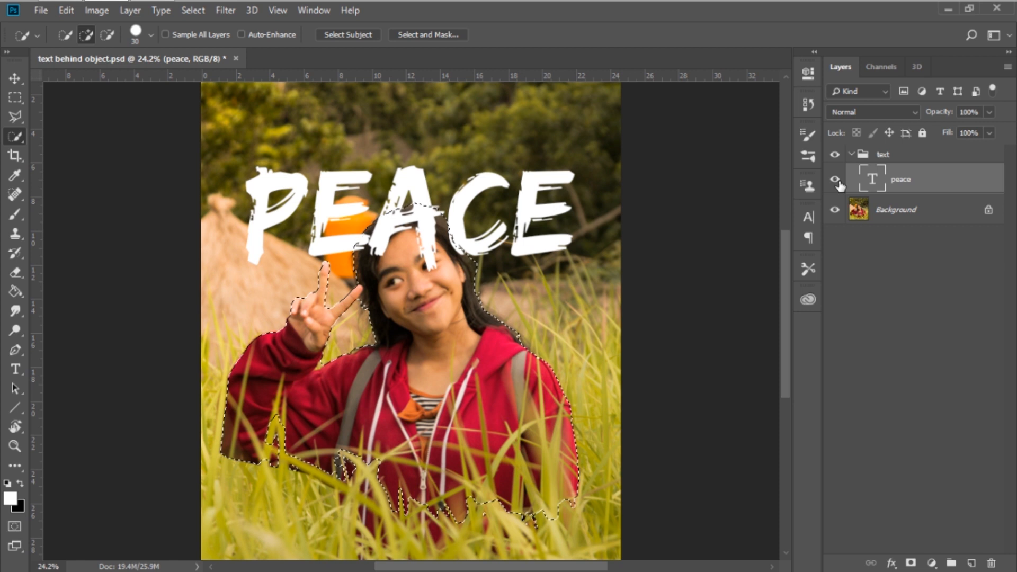
click(898, 161)
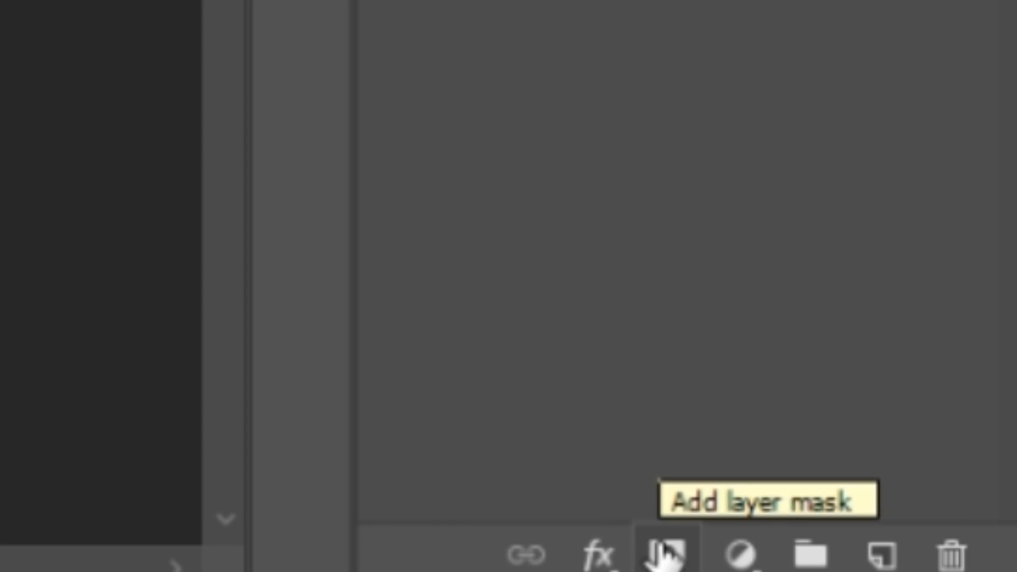
click(665, 553)
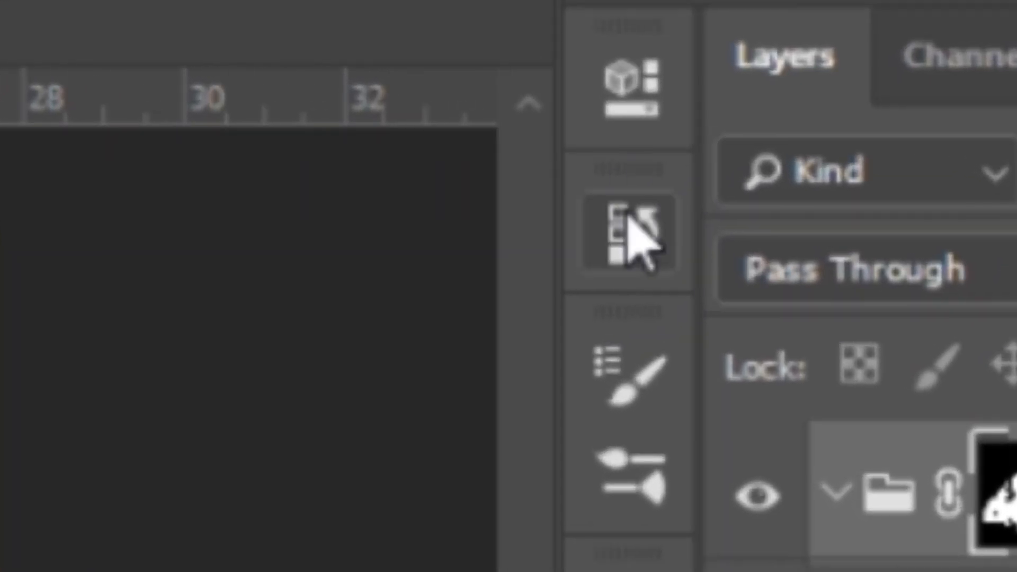
Invert the text group's layer mask so the girl covers the lettering.
click(624, 93)
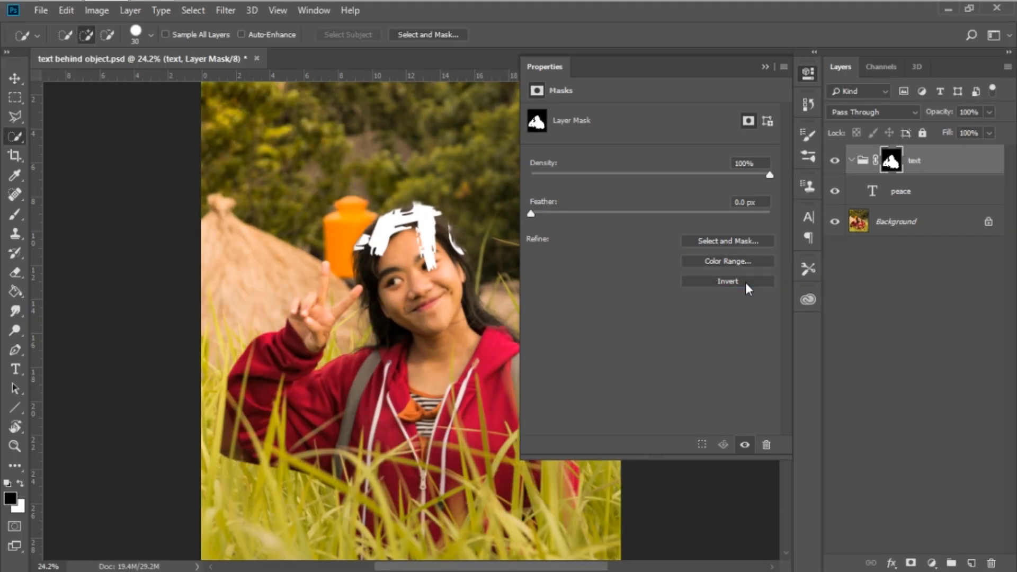
click(810, 413)
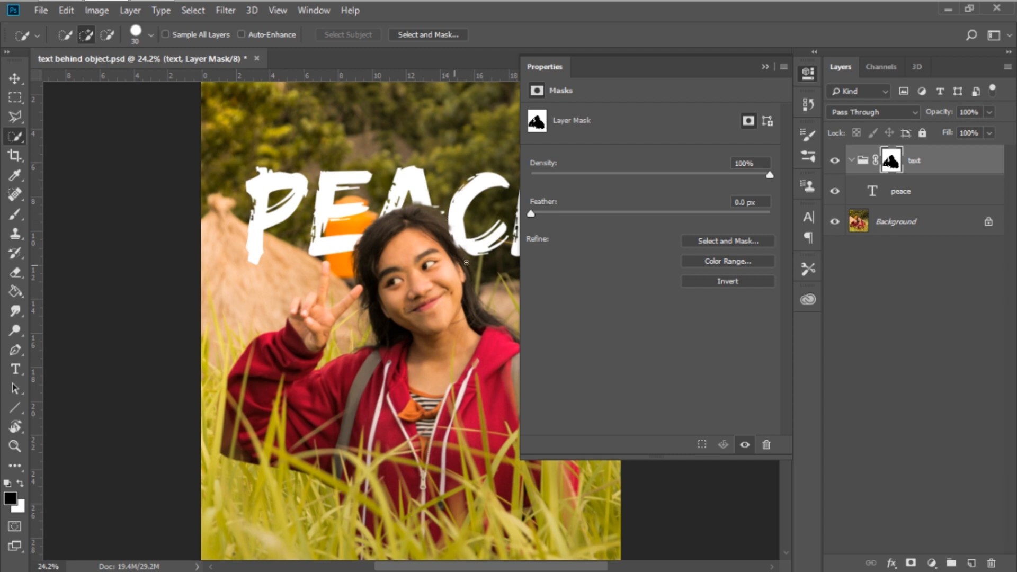
click(765, 67)
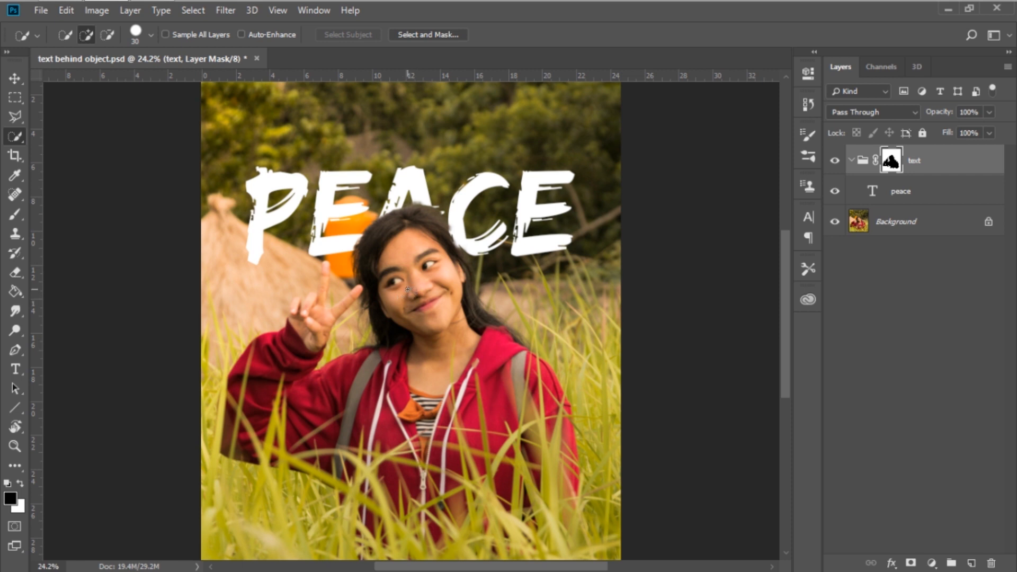
Select the Brush tool and add a new empty layer inside the text group.
scroll(407, 289, down, 1)
click(14, 213)
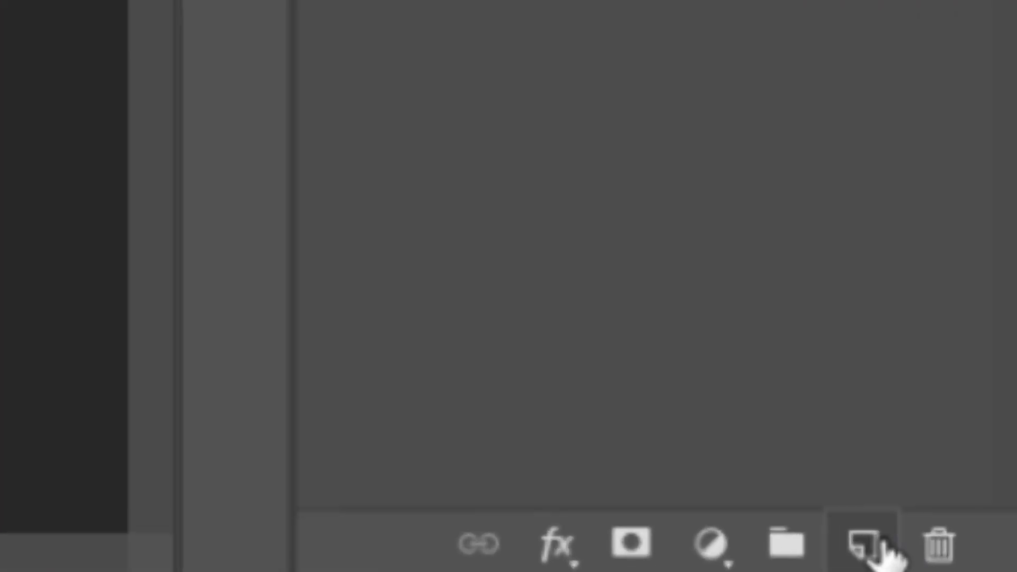
click(880, 547)
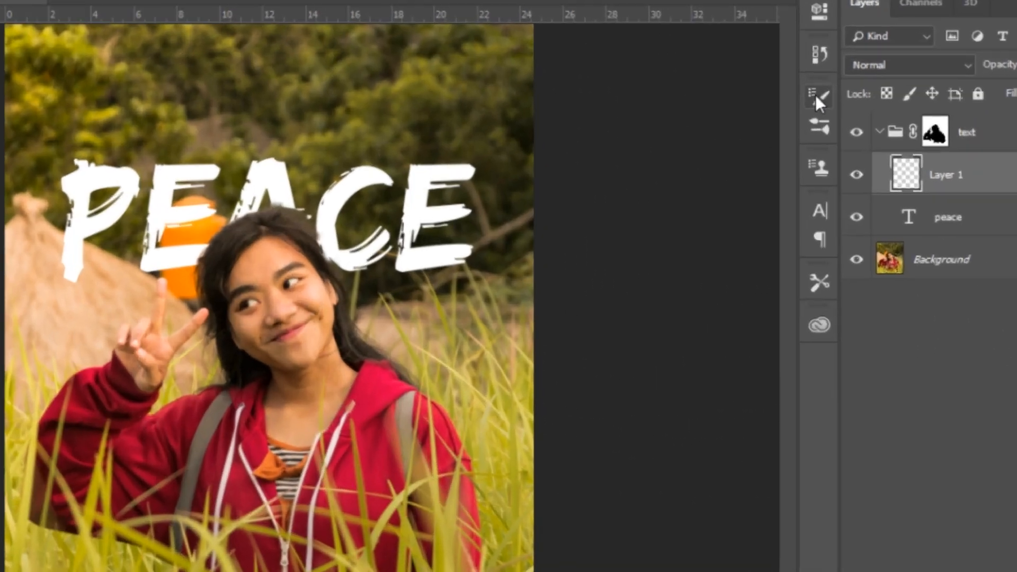
Set the brush size to 1 px in the brush settings.
click(806, 133)
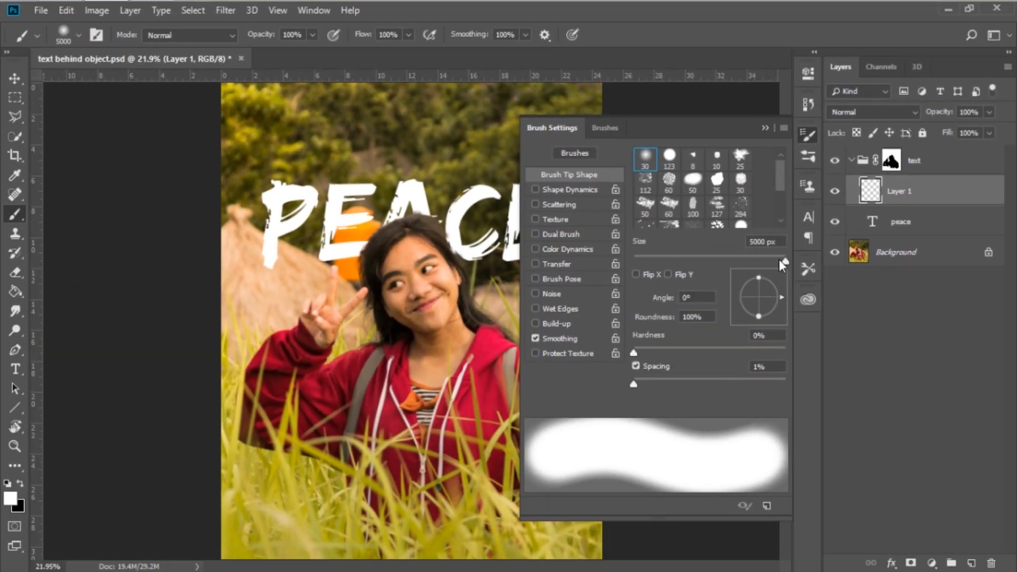
drag(662, 257, 634, 260)
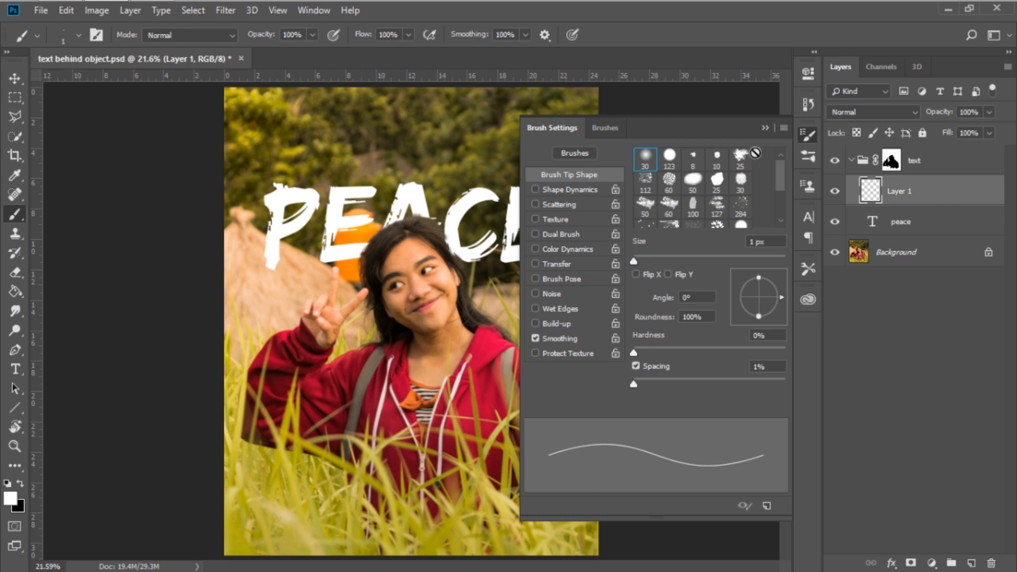
click(766, 125)
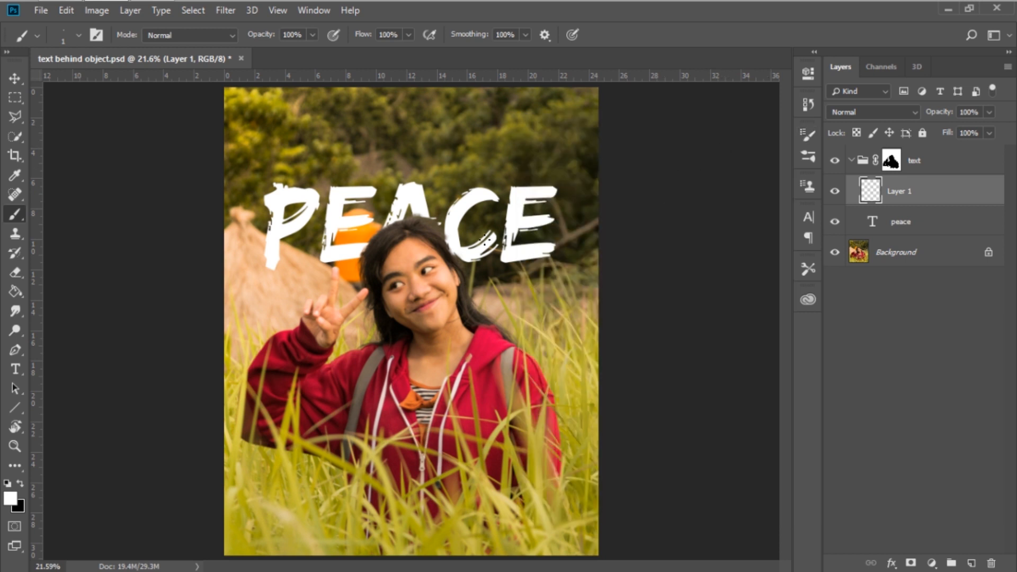
Swap the foreground and background colours so black becomes the foreground.
scroll(398, 265, up, 4)
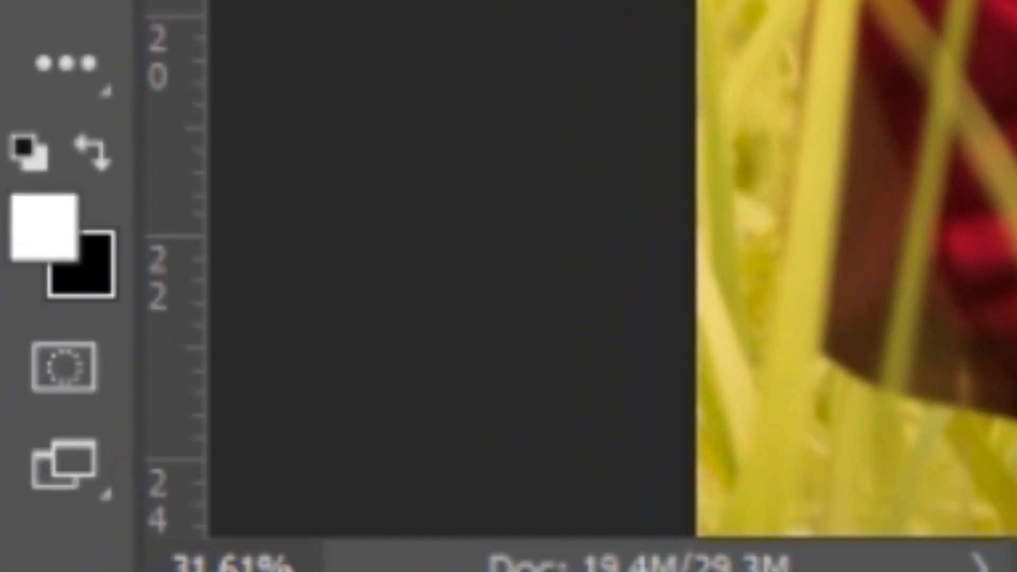
scroll(612, 269, up, 11)
scroll(612, 269, up, 6)
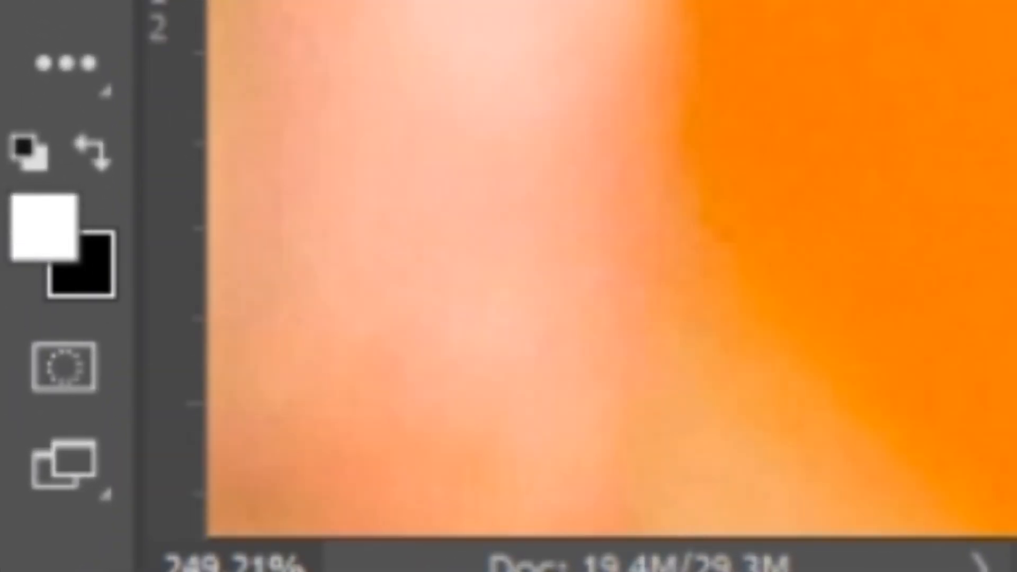
scroll(612, 269, down, 3)
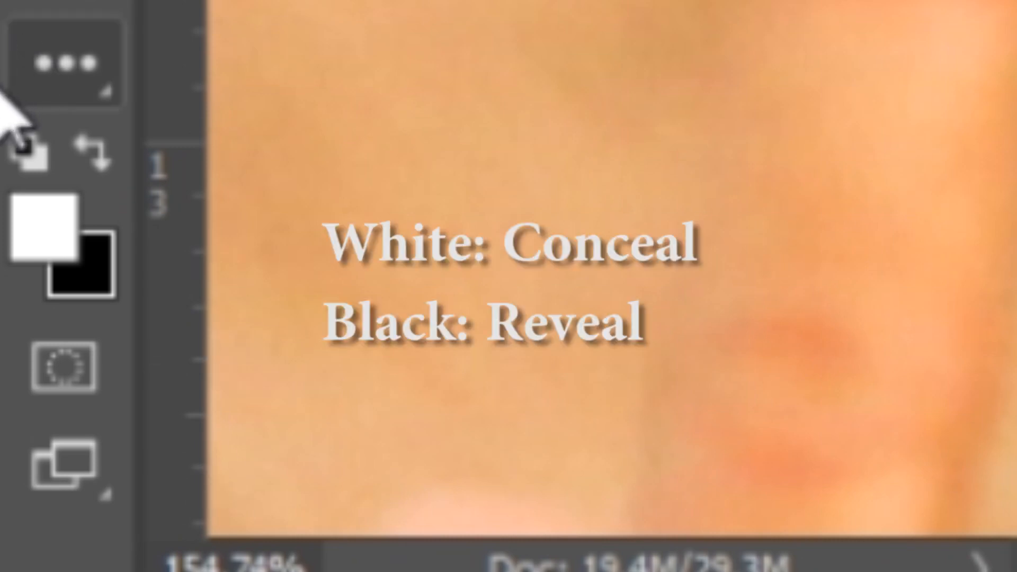
key(x)
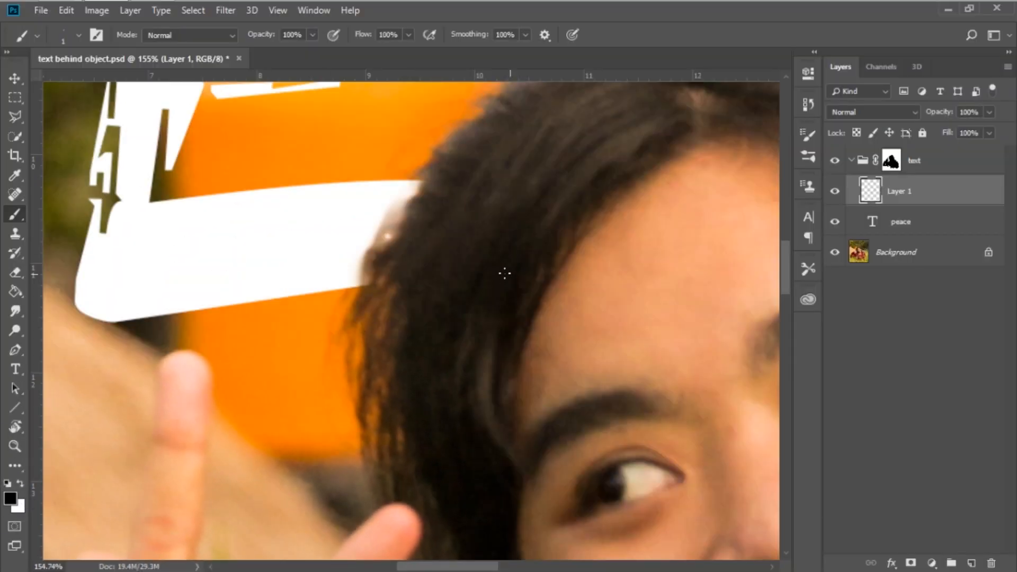
Paint thin black hair strands across the text edge along the left side of the girl's hair.
alt+scroll(425, 261, up, 5)
drag(374, 173, 363, 284)
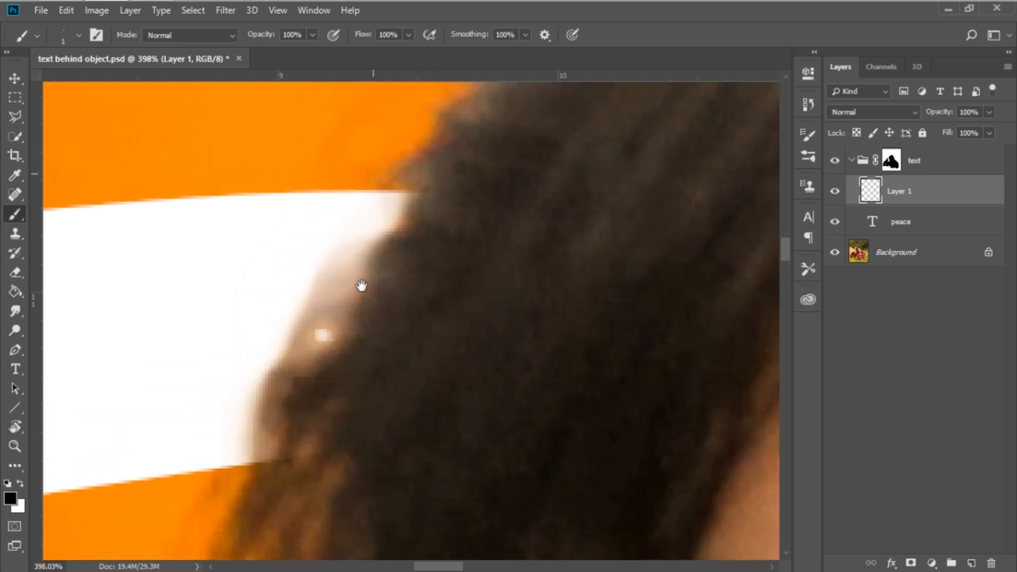
drag(382, 249, 304, 321)
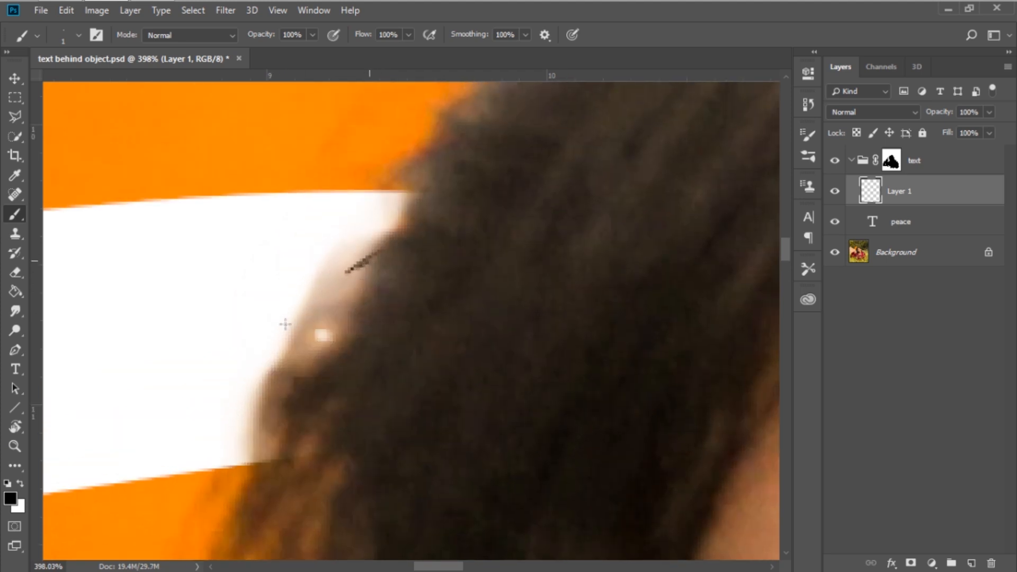
mouse_move(362, 306)
mouse_down()
mouse_move(292, 364)
mouse_move(253, 415)
mouse_move(279, 429)
mouse_up()
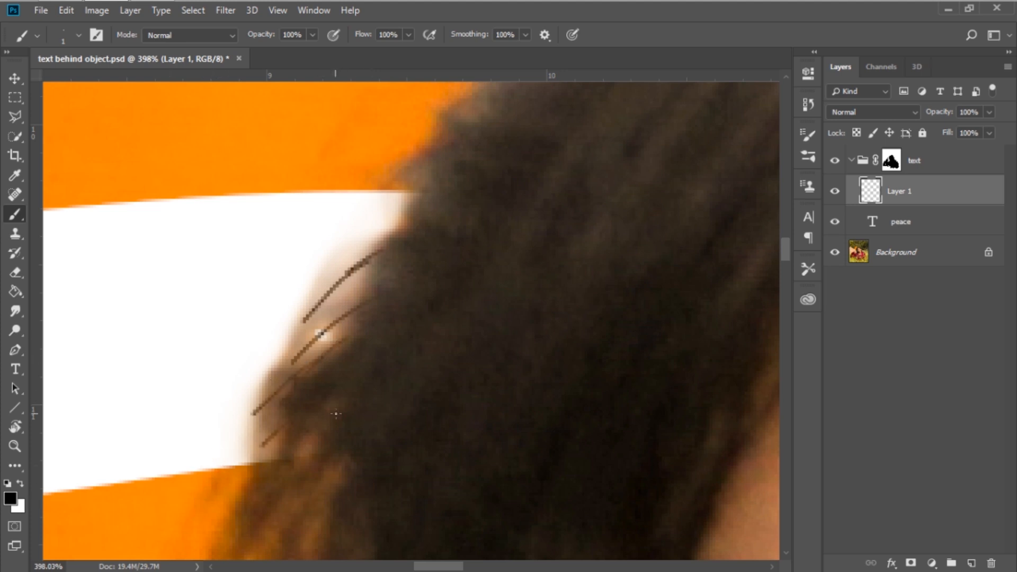
mouse_move(404, 164)
mouse_down()
mouse_move(342, 255)
mouse_move(355, 243)
mouse_up()
drag(407, 221, 305, 277)
drag(382, 250, 216, 340)
mouse_move(374, 289)
mouse_down()
mouse_move(258, 307)
mouse_move(225, 405)
mouse_up()
drag(350, 336, 219, 414)
drag(292, 382, 210, 464)
drag(285, 420, 240, 473)
drag(285, 447, 250, 462)
mouse_move(495, 152)
mouse_down()
mouse_move(343, 445)
mouse_move(272, 567)
mouse_move(258, 565)
mouse_up()
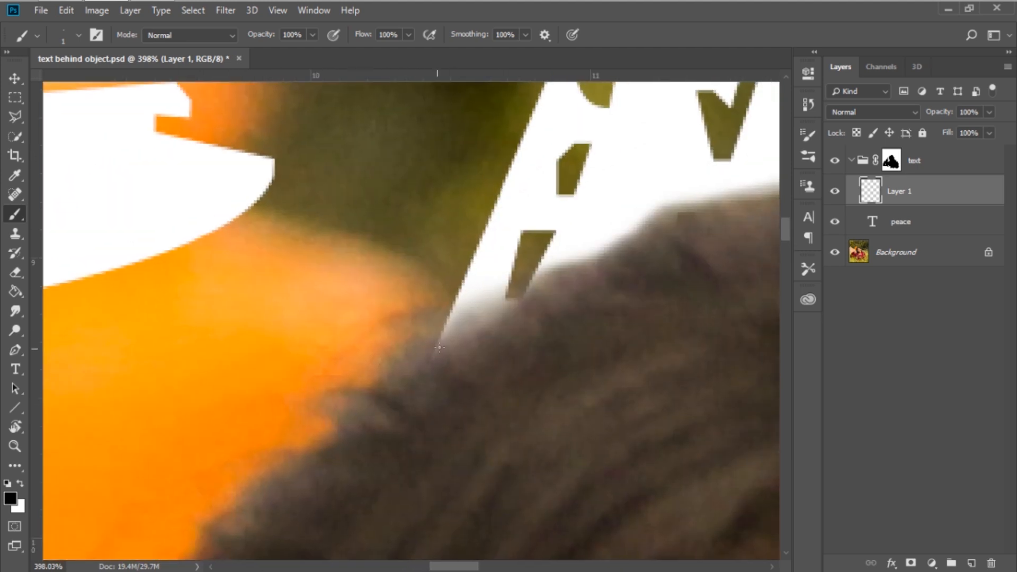
Paint fine hair strands over the edge of the letter A where it meets the top of her head.
mouse_move(435, 315)
mouse_down()
mouse_move(507, 313)
mouse_move(470, 328)
mouse_move(466, 344)
mouse_move(489, 323)
mouse_up()
mouse_move(564, 304)
mouse_down()
mouse_move(450, 356)
mouse_move(461, 324)
mouse_move(475, 331)
mouse_up()
mouse_move(407, 349)
mouse_down()
mouse_move(461, 313)
mouse_move(485, 324)
mouse_up()
mouse_move(406, 326)
mouse_down()
mouse_move(460, 310)
mouse_move(510, 333)
mouse_up()
drag(540, 289, 404, 370)
mouse_move(531, 328)
mouse_down()
mouse_move(550, 284)
mouse_move(447, 301)
mouse_up()
mouse_move(469, 339)
mouse_down()
mouse_move(397, 321)
mouse_move(345, 337)
mouse_up()
drag(402, 364, 316, 392)
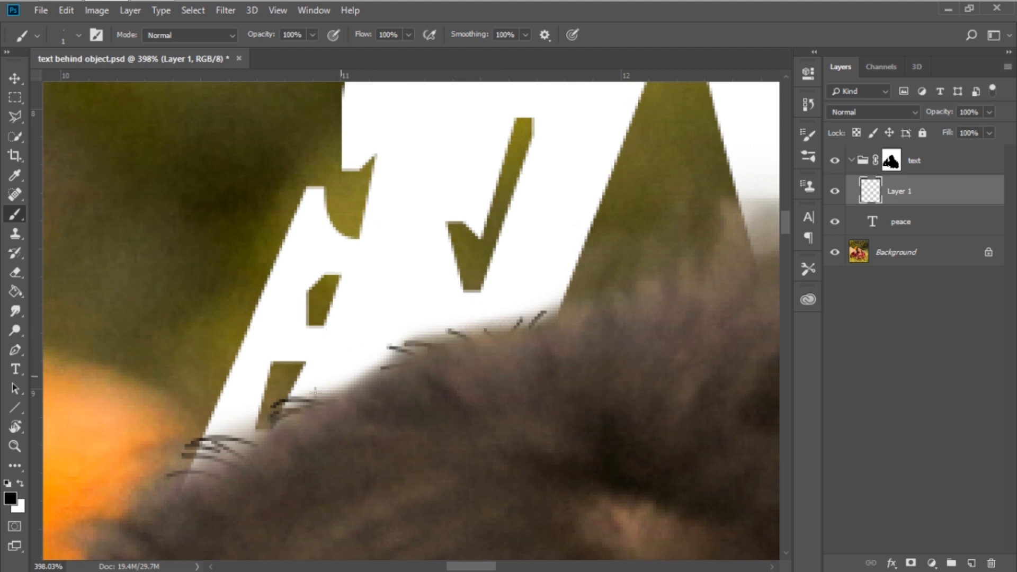
drag(400, 353, 297, 382)
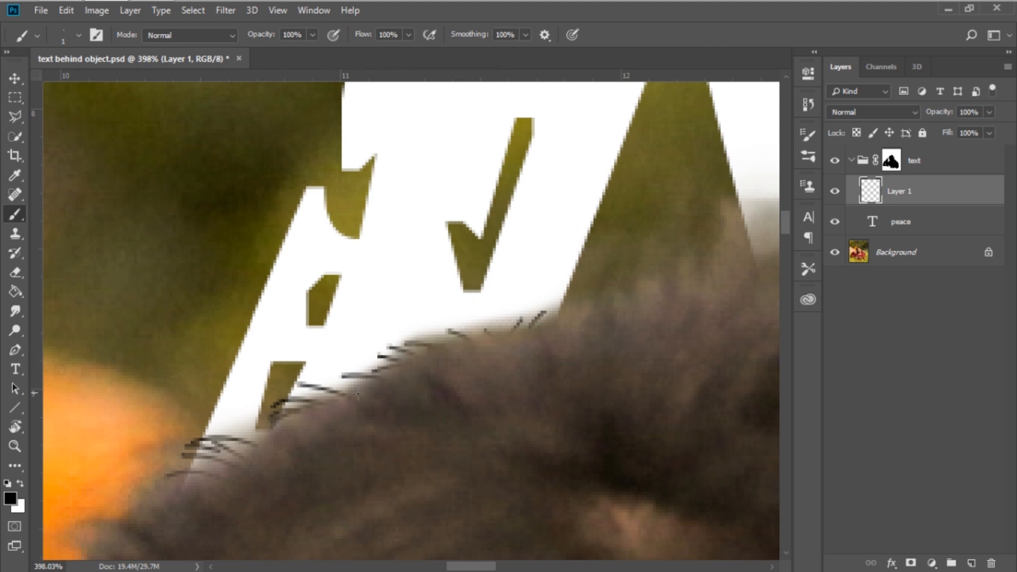
Continue painting hair strands along the top of her head across the right half of the A.
scroll(358, 395, right, 10)
scroll(358, 395, up, 3)
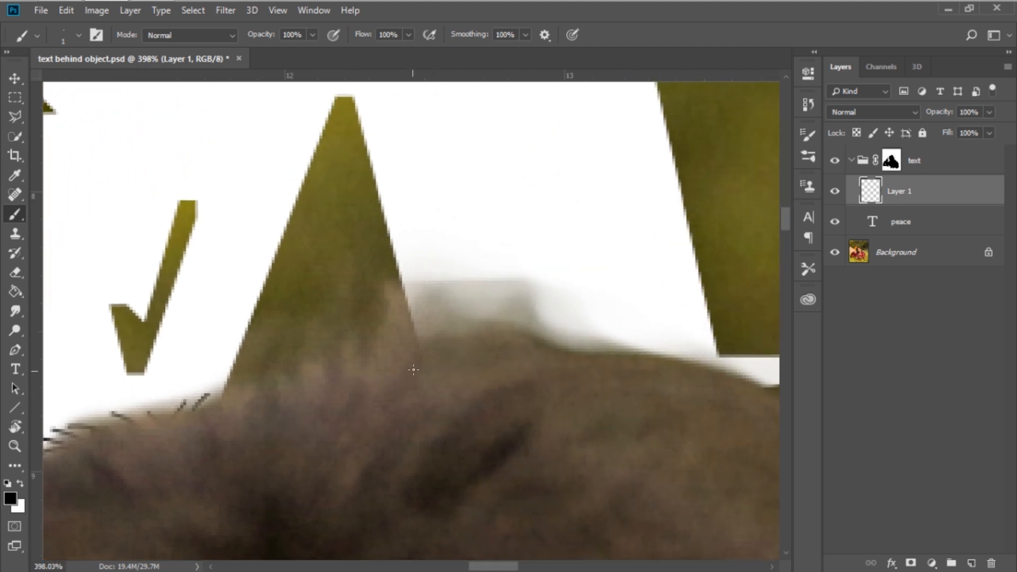
drag(418, 320, 421, 343)
mouse_move(428, 295)
mouse_down()
mouse_move(437, 346)
mouse_move(472, 339)
mouse_up()
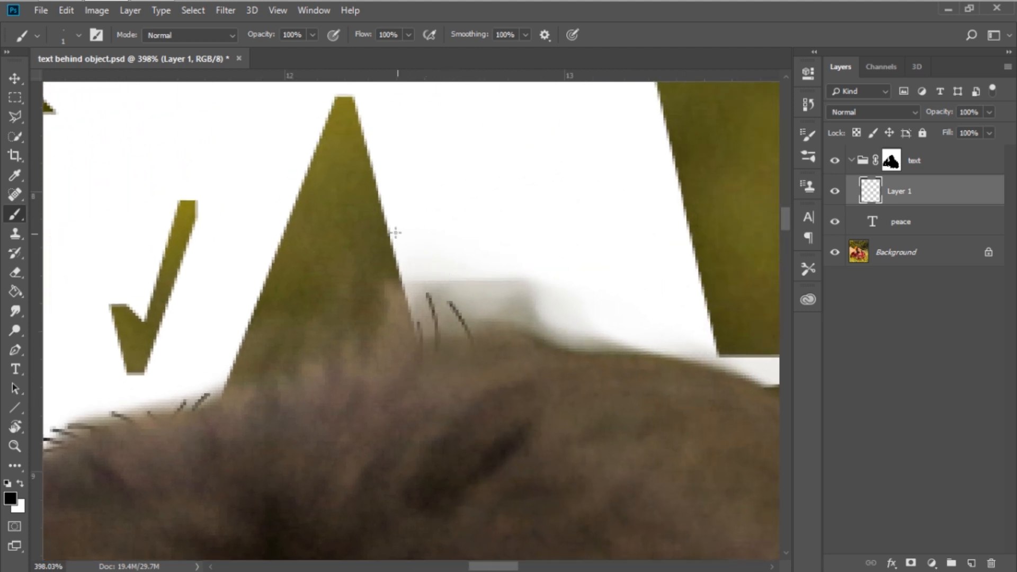
mouse_move(465, 294)
mouse_down()
mouse_move(486, 329)
mouse_move(505, 331)
mouse_move(459, 250)
mouse_up()
mouse_move(564, 351)
mouse_down()
mouse_move(497, 274)
mouse_move(430, 246)
mouse_move(378, 249)
mouse_up()
drag(435, 348, 375, 236)
mouse_move(602, 383)
mouse_down()
mouse_move(383, 344)
mouse_move(365, 352)
mouse_up()
drag(321, 319, 422, 294)
mouse_move(371, 322)
mouse_down()
mouse_move(459, 306)
mouse_move(484, 287)
mouse_up()
drag(435, 326, 558, 350)
drag(506, 329, 529, 333)
drag(411, 324, 477, 305)
drag(350, 324, 450, 286)
mouse_move(599, 436)
mouse_down()
mouse_move(400, 312)
mouse_move(436, 314)
mouse_move(435, 336)
mouse_up()
drag(410, 292, 437, 325)
mouse_move(454, 416)
mouse_down()
mouse_move(307, 302)
mouse_move(237, 227)
mouse_up()
drag(310, 256, 359, 342)
drag(340, 296, 364, 362)
drag(289, 272, 327, 316)
mouse_move(345, 357)
mouse_down()
mouse_move(364, 441)
mouse_move(355, 401)
mouse_move(364, 423)
mouse_up()
mouse_move(319, 288)
mouse_down()
mouse_move(358, 407)
mouse_move(250, 211)
mouse_up()
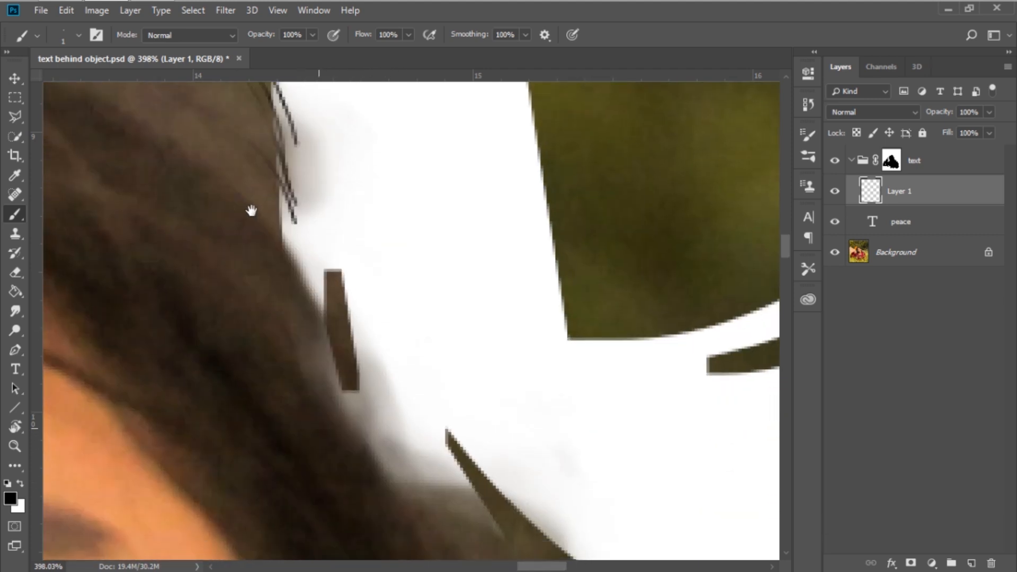
Paint hair strands over the text edge along the right side of her hair near the C.
drag(298, 322, 364, 409)
mouse_move(335, 339)
mouse_down()
mouse_move(387, 418)
mouse_move(370, 446)
mouse_move(406, 442)
mouse_move(479, 547)
mouse_up()
drag(336, 400, 206, 209)
drag(251, 237, 313, 273)
drag(204, 226, 299, 310)
drag(449, 359, 465, 366)
mouse_move(284, 293)
mouse_down()
mouse_move(357, 297)
mouse_move(567, 416)
mouse_up()
drag(222, 241, 290, 304)
mouse_move(250, 259)
mouse_down()
mouse_move(433, 364)
mouse_move(332, 323)
mouse_up()
drag(314, 268, 381, 304)
drag(312, 264, 371, 305)
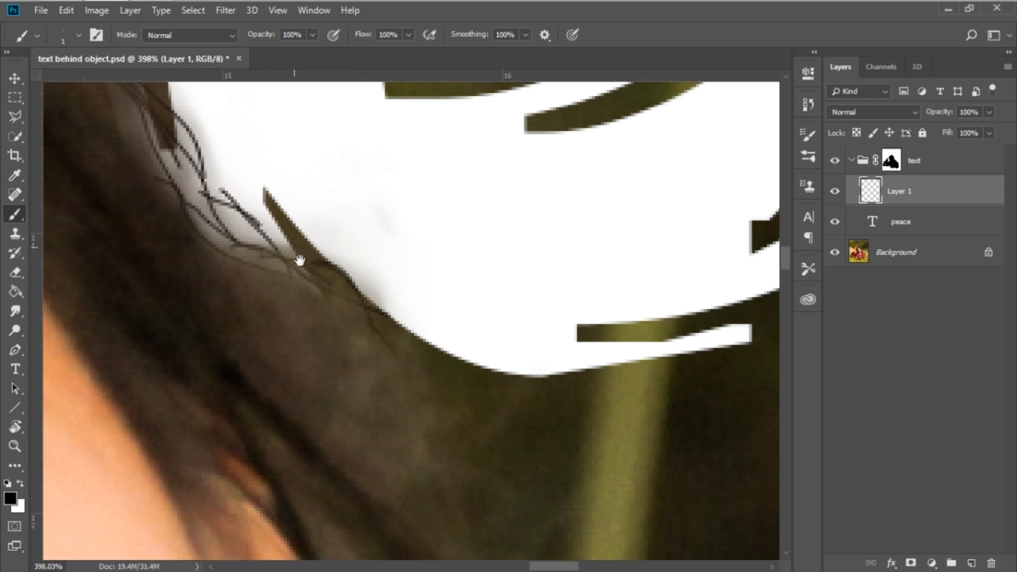
scroll(372, 276, down, 3)
scroll(372, 277, down, 1)
drag(307, 231, 327, 247)
Zoom out and in to inspect the painted hair strands over the lettering.
scroll(491, 403, down, 5)
scroll(454, 304, down, 2)
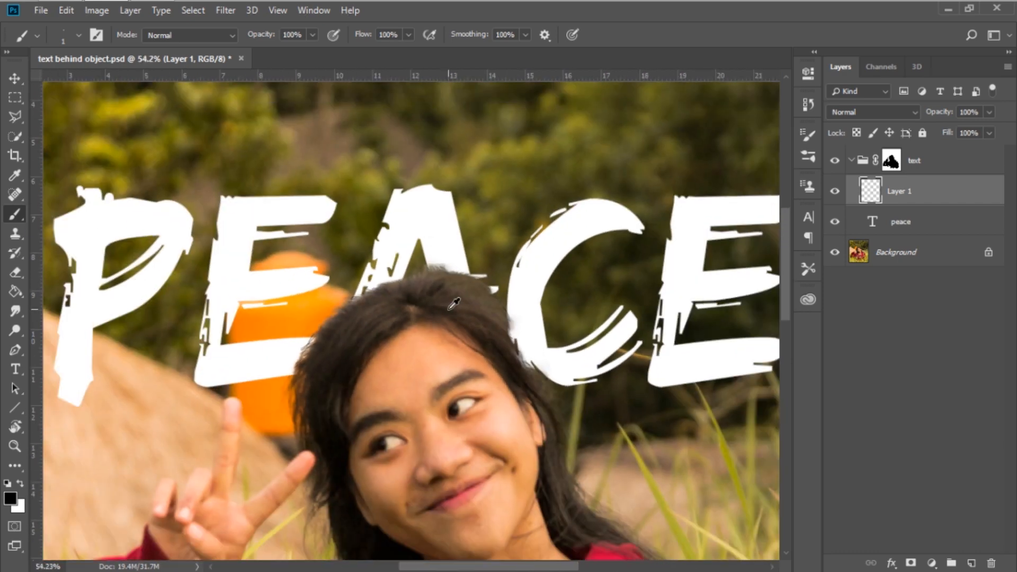
scroll(454, 304, up, 4)
scroll(453, 305, down, 5)
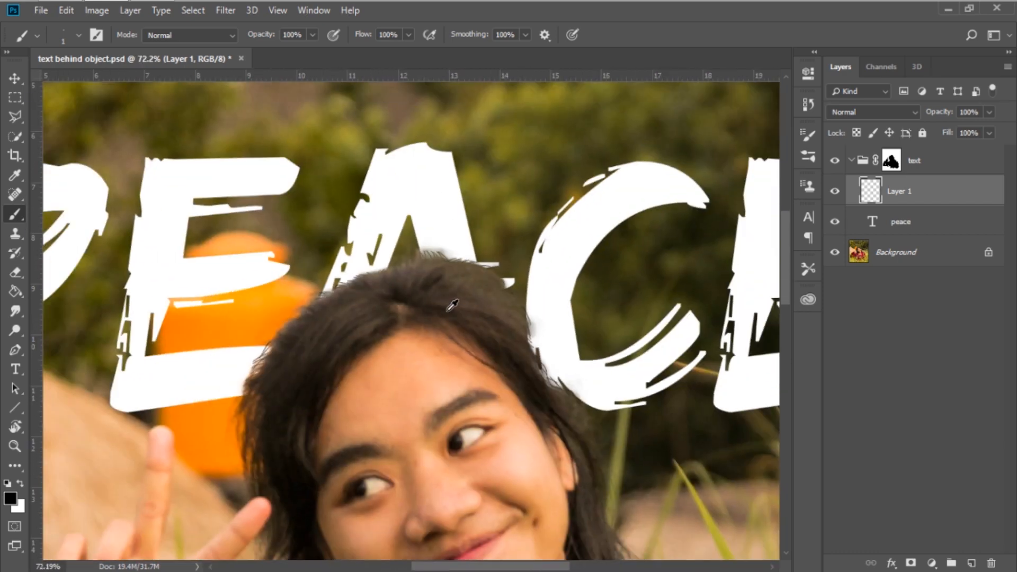
scroll(453, 304, down, 2)
scroll(447, 311, up, 1)
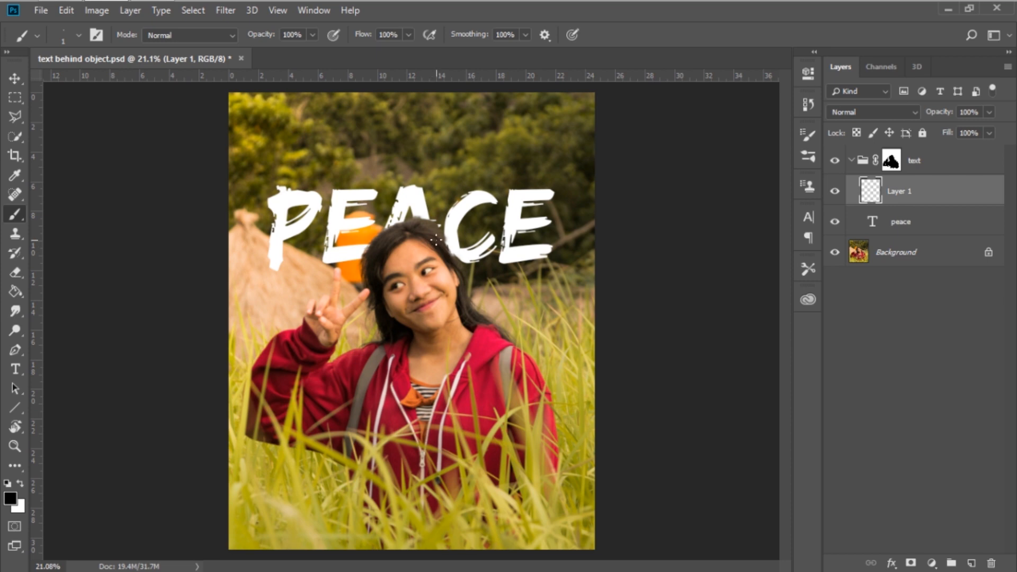
scroll(402, 222, up, 6)
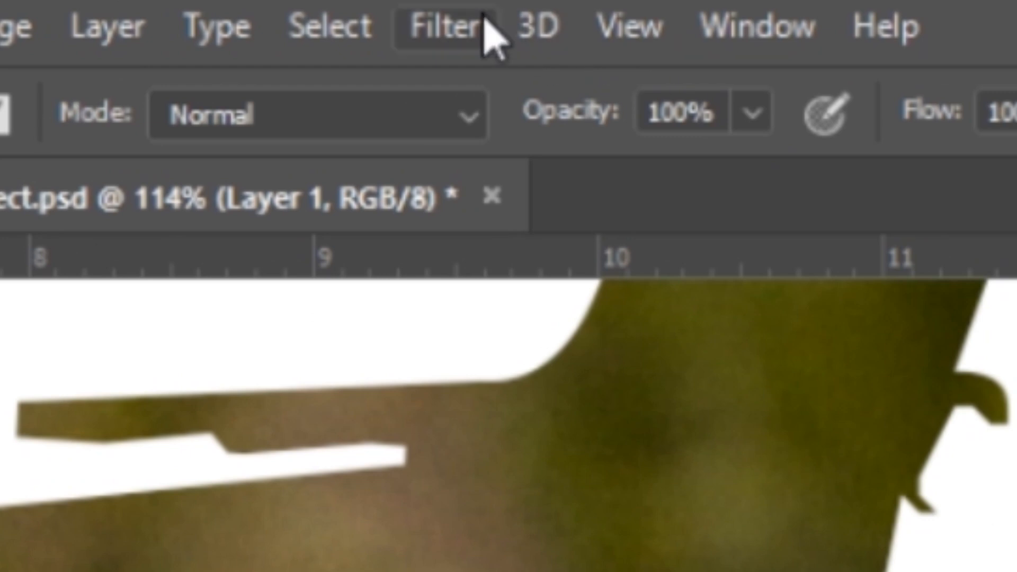
Apply a Gaussian Blur to the hair strands layer to soften the painted strands.
click(233, 10)
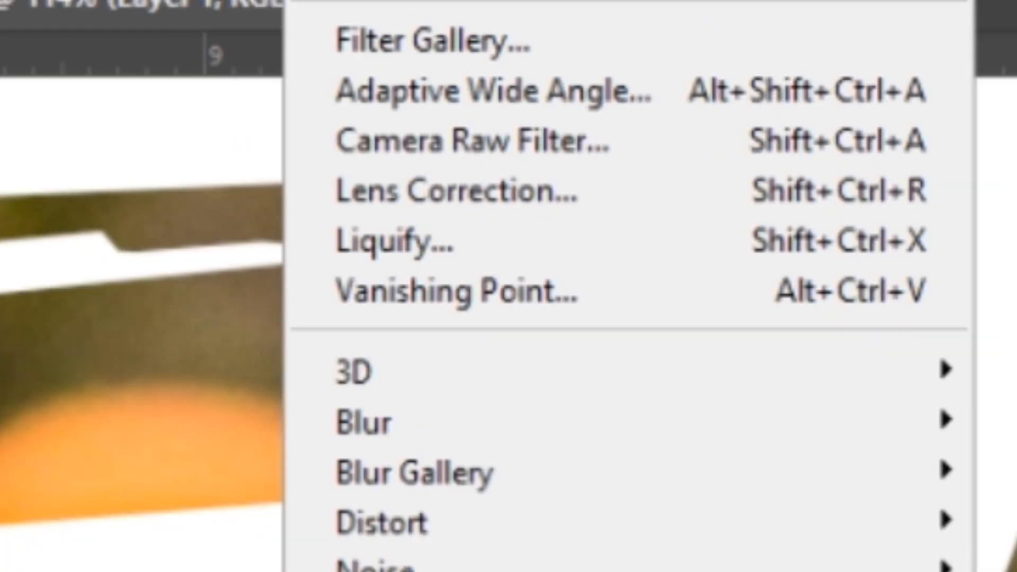
mouse_move(786, 429)
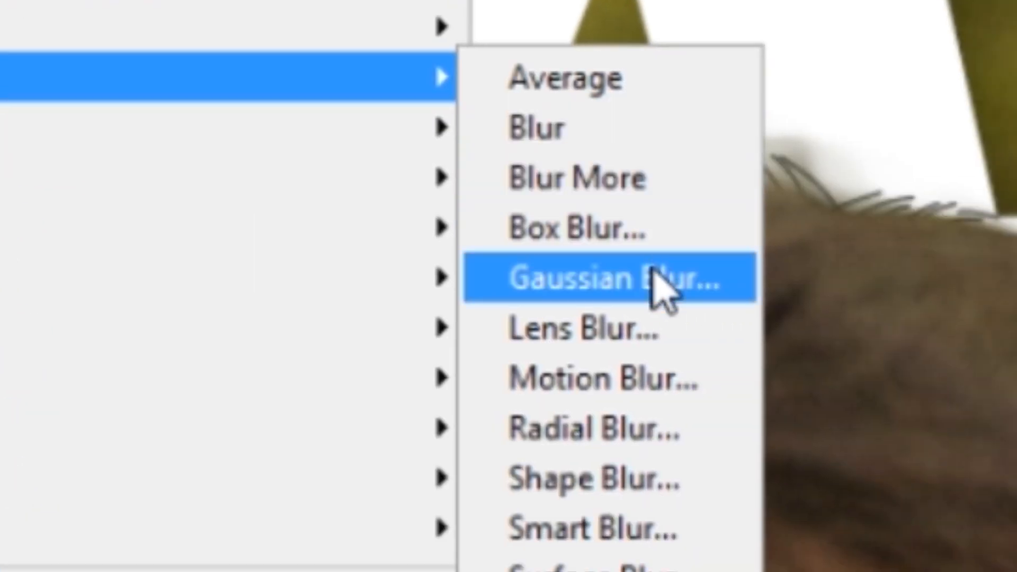
click(655, 275)
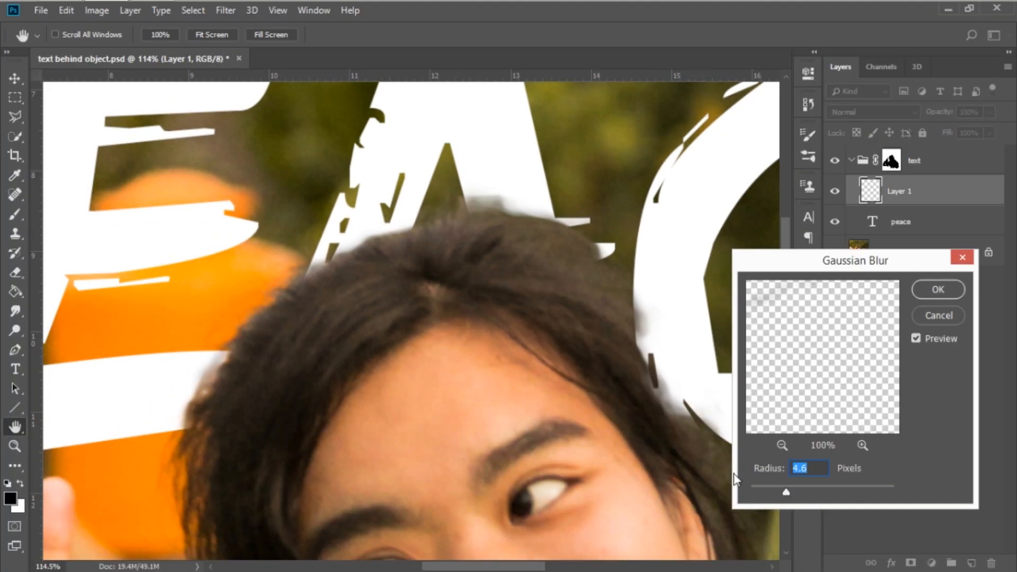
mouse_move(766, 488)
mouse_down()
mouse_move(756, 489)
mouse_move(769, 485)
mouse_up()
click(947, 290)
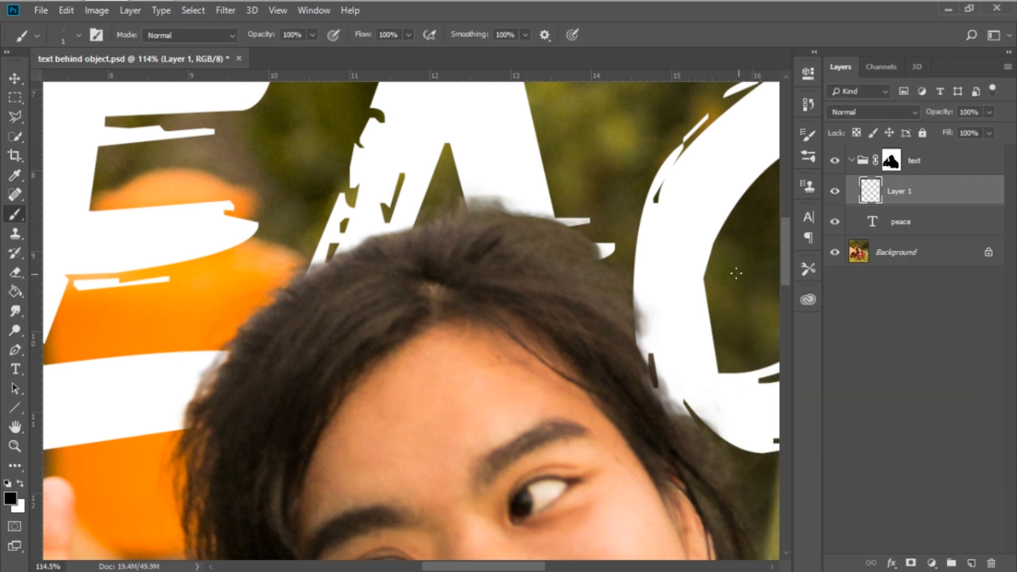
scroll(599, 257, down, 10)
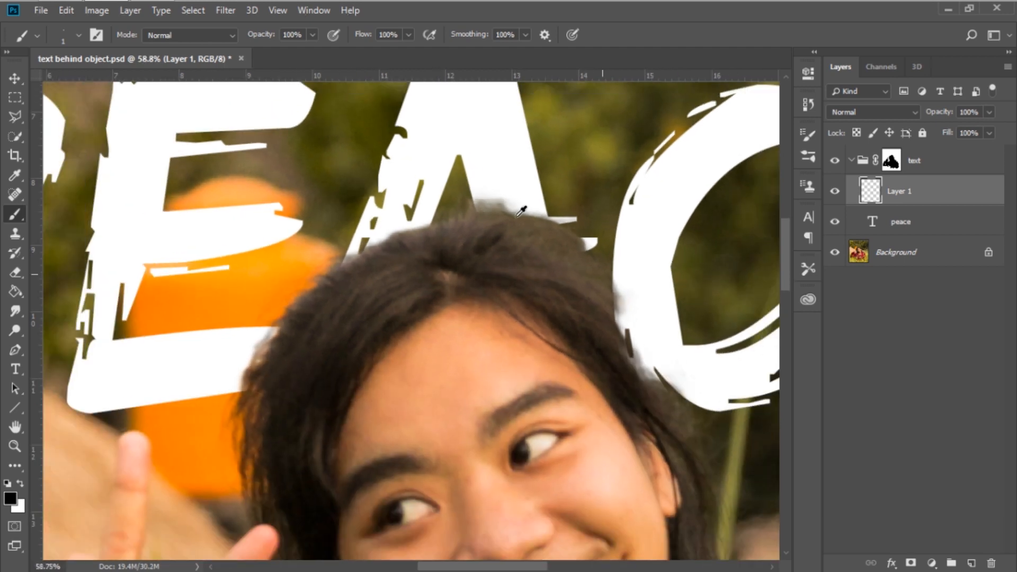
scroll(522, 209, up, 1)
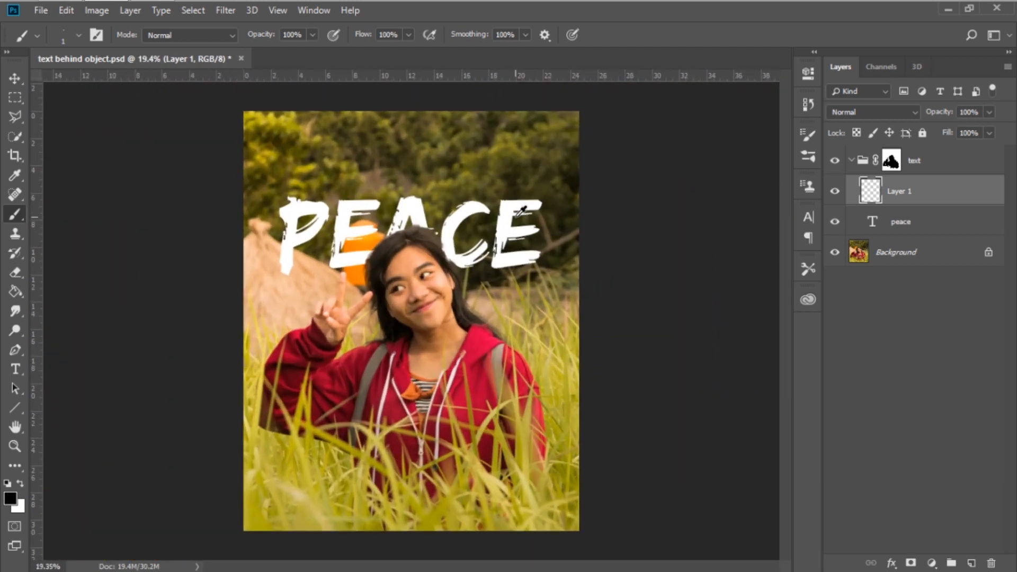